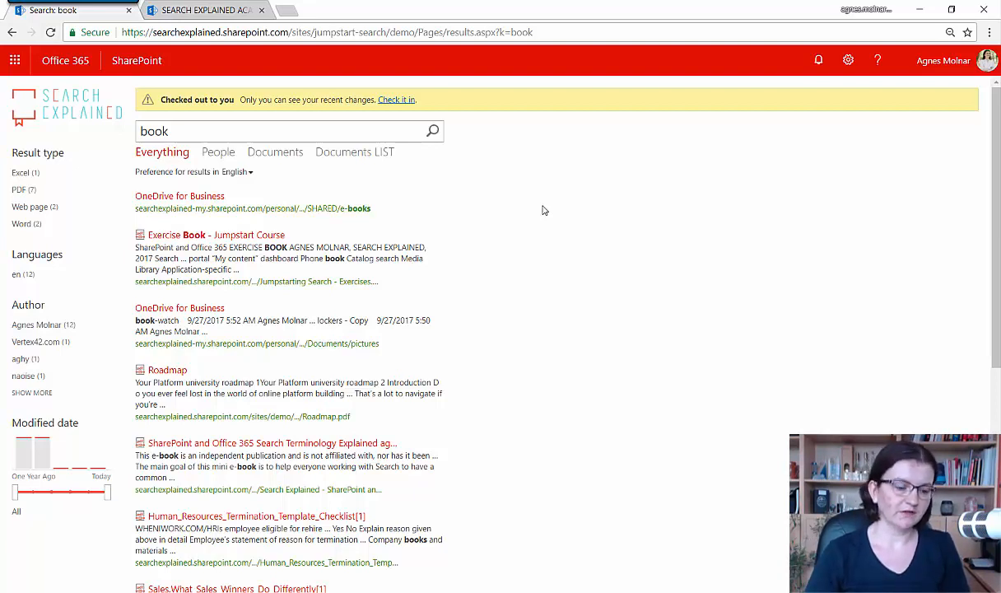
Step: View the results for book in the Documents and Documents LIST search verticals
{"action": "left_click", "coordinate": [268, 156]}
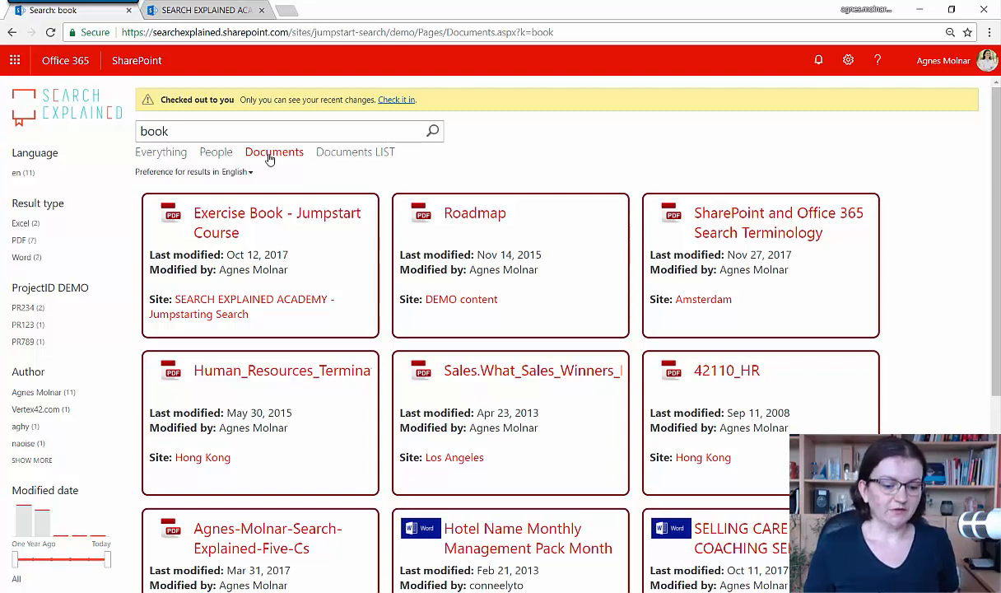
{"action": "left_click", "coordinate": [343, 162]}
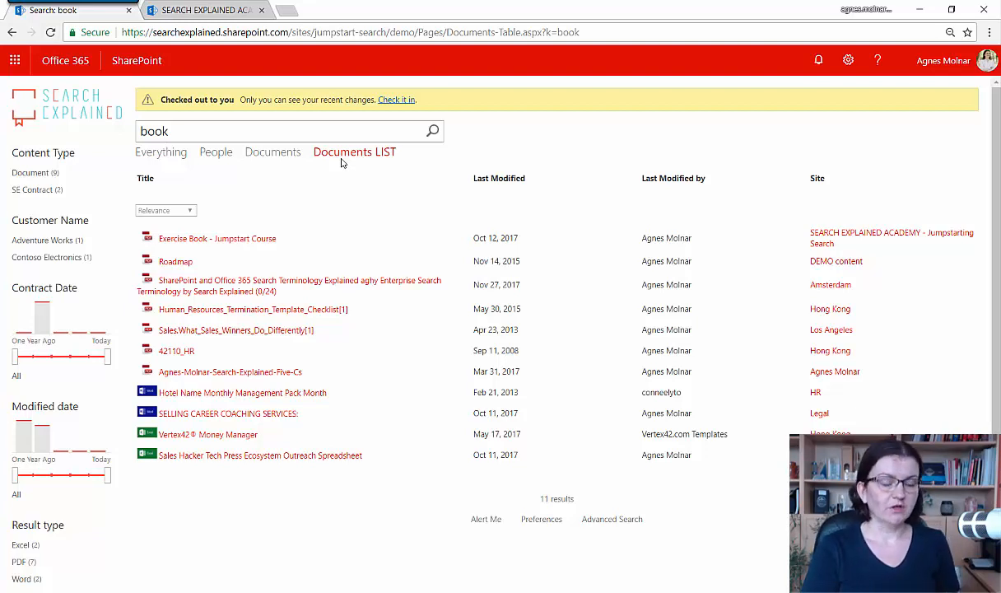
Step: Switch to the Jumpstarting Search site and put its Community Home page into edit mode
{"action": "left_click", "coordinate": [232, 11]}
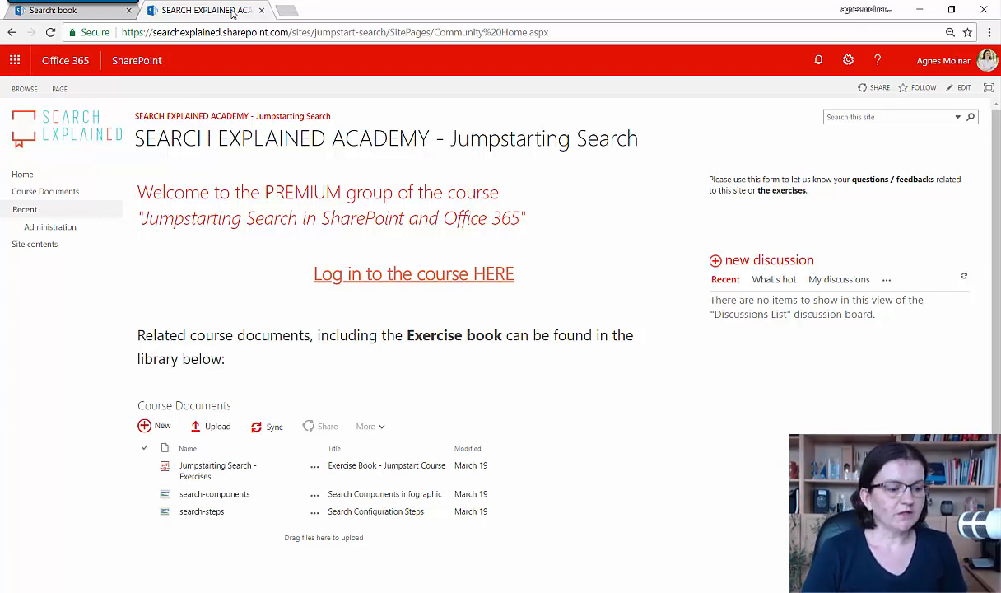
{"action": "left_click", "coordinate": [59, 95]}
{"action": "left_click", "coordinate": [18, 115]}
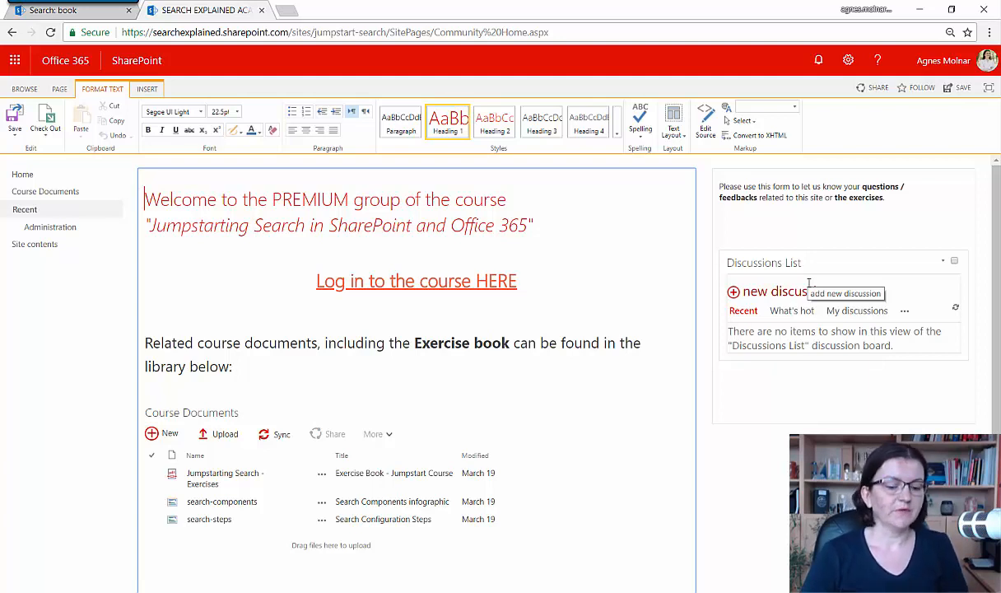
{"action": "scroll", "coordinate": [769, 385], "scroll_direction": "down", "scroll_amount": 1}
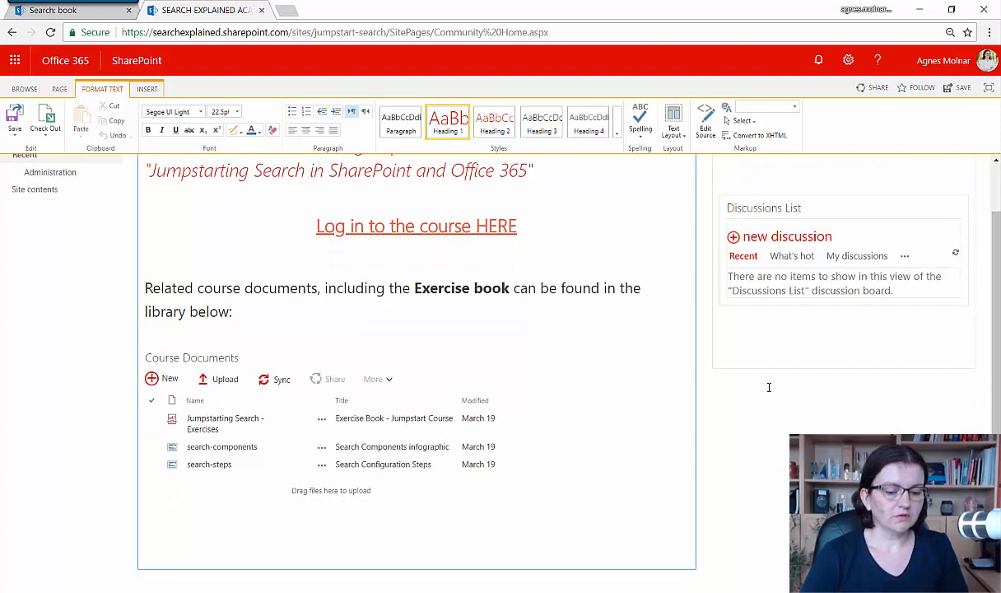
{"action": "left_click", "coordinate": [748, 338]}
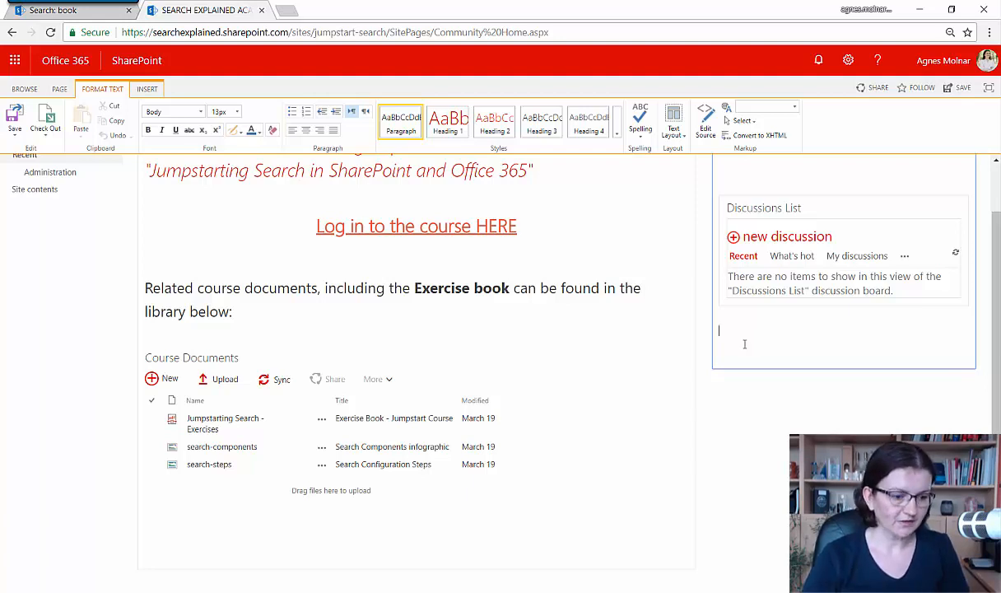
{"action": "left_click", "coordinate": [339, 33]}
{"action": "left_click_drag", "start_coordinate": [386, 33], "coordinate": [121, 24]}
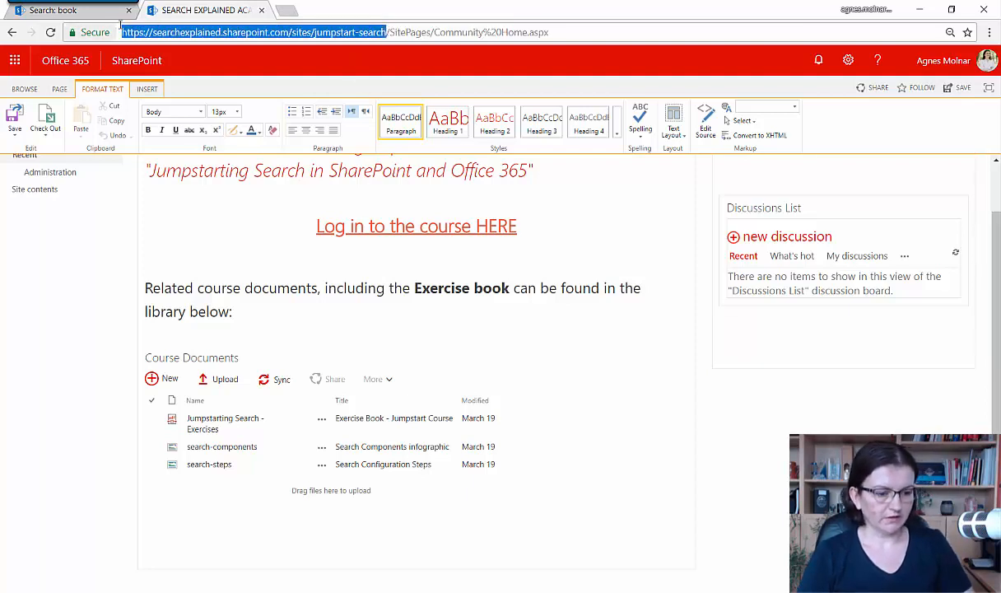
Step: Insert a Search Results web part from the Search category below the Discussions List
{"action": "left_click", "coordinate": [750, 346]}
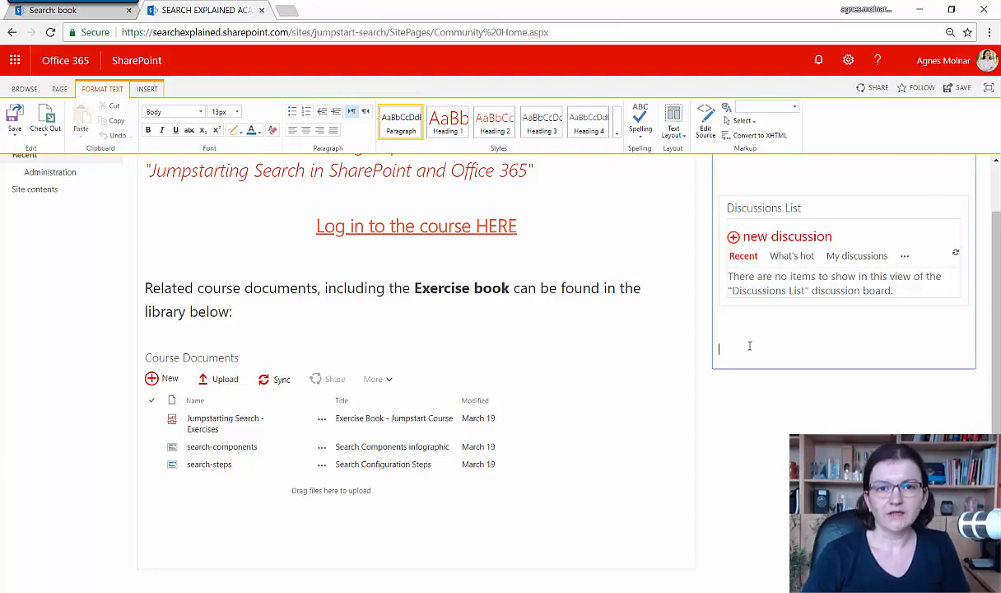
{"action": "left_click", "coordinate": [153, 94]}
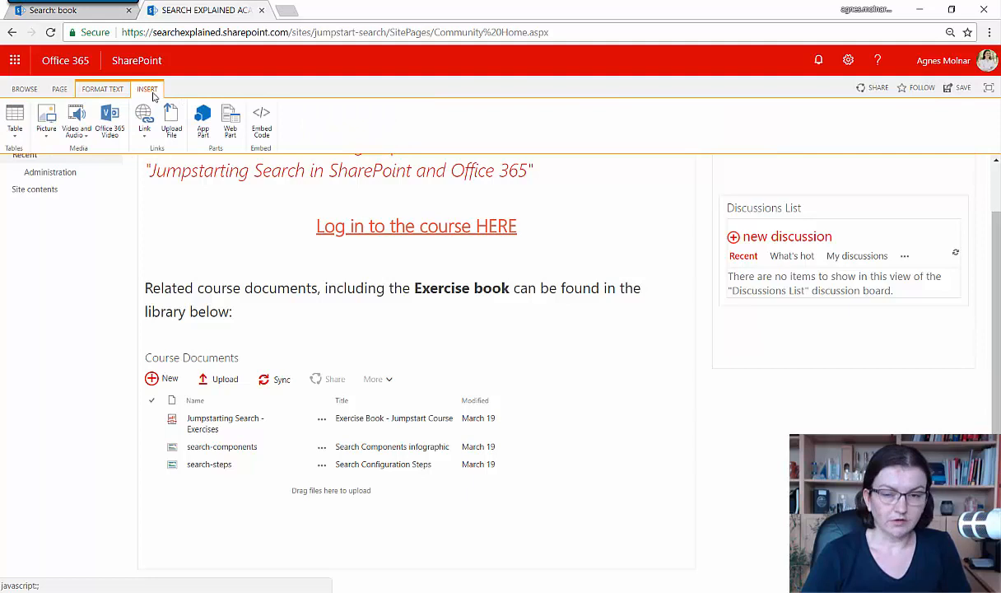
{"action": "left_click", "coordinate": [232, 124]}
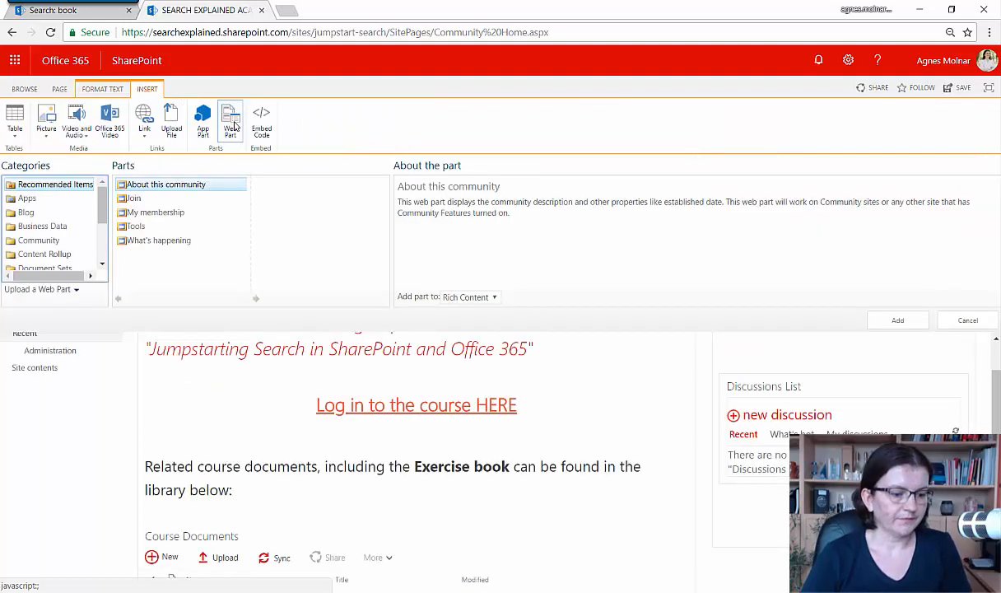
{"action": "scroll", "coordinate": [83, 227], "scroll_direction": "down", "scroll_amount": 2}
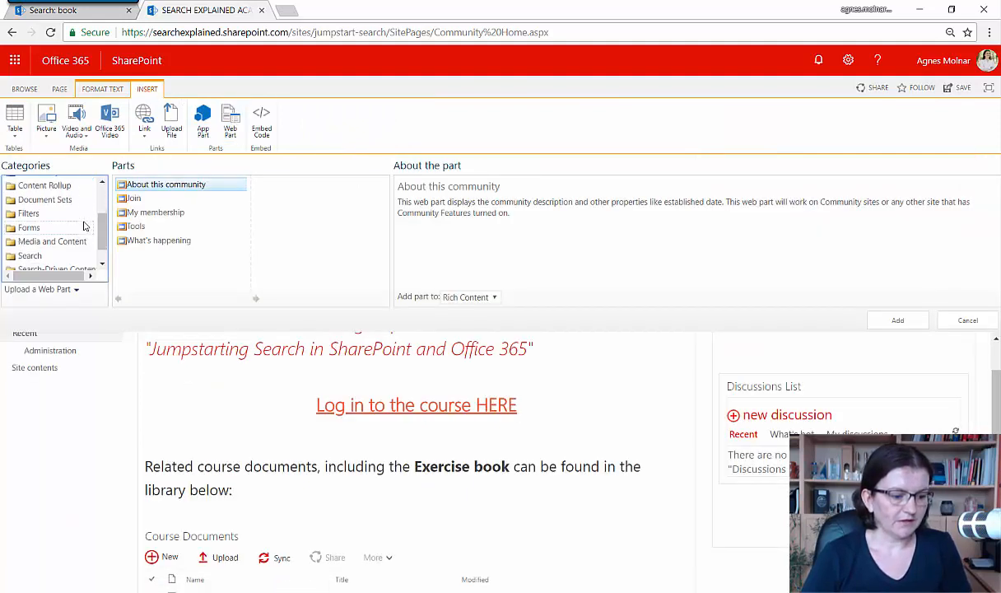
{"action": "left_click", "coordinate": [73, 255]}
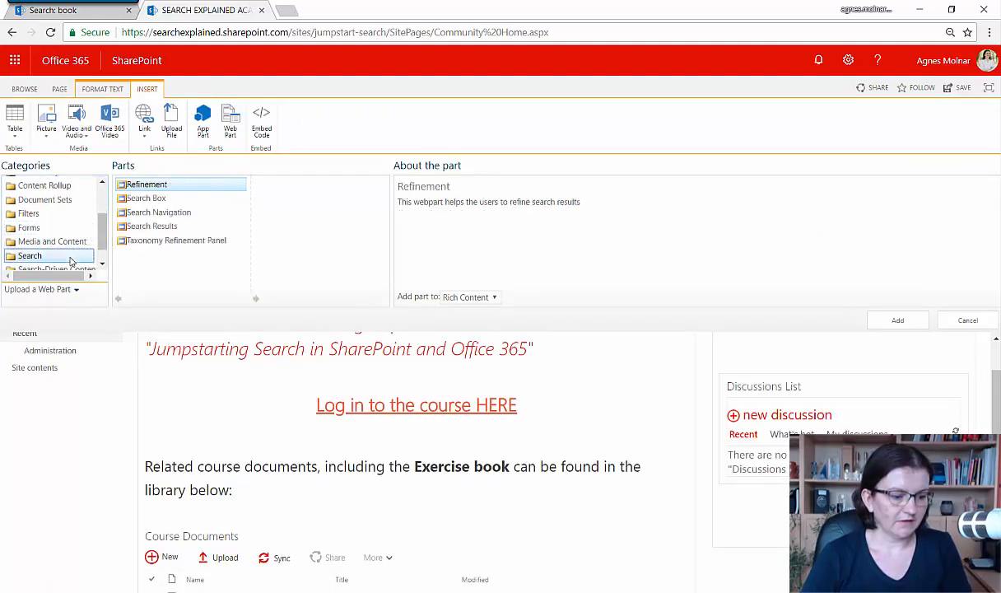
{"action": "left_click", "coordinate": [150, 227]}
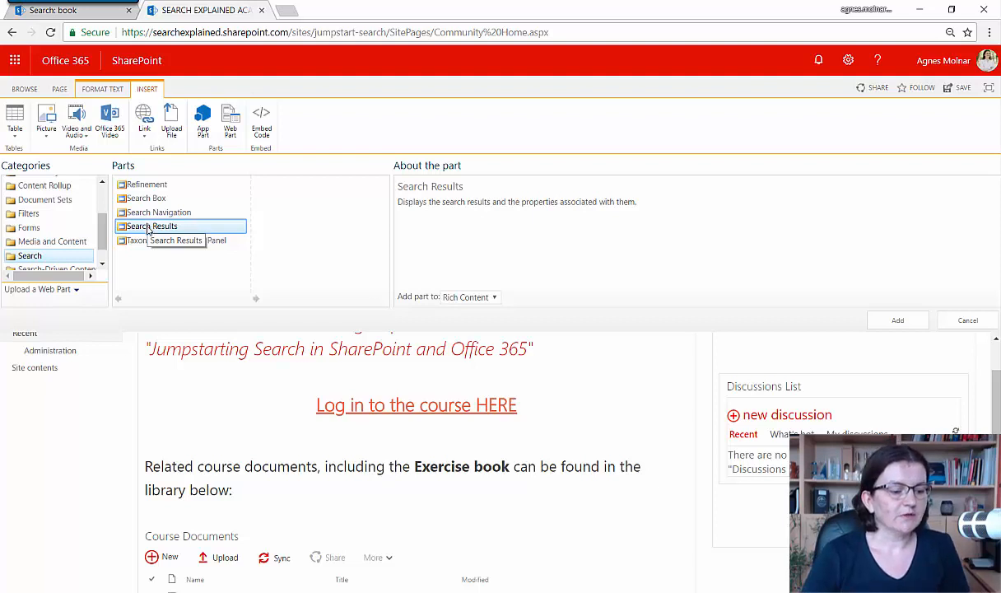
{"action": "left_click", "coordinate": [896, 321]}
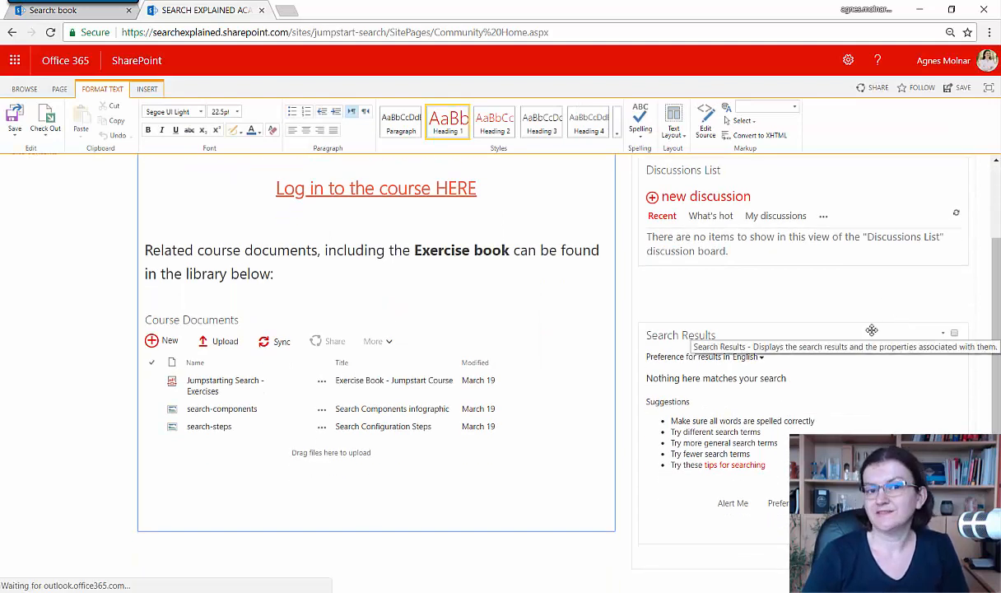
Step: Open the properties of the Search Results web part and bring up its query builder
{"action": "left_click", "coordinate": [943, 333]}
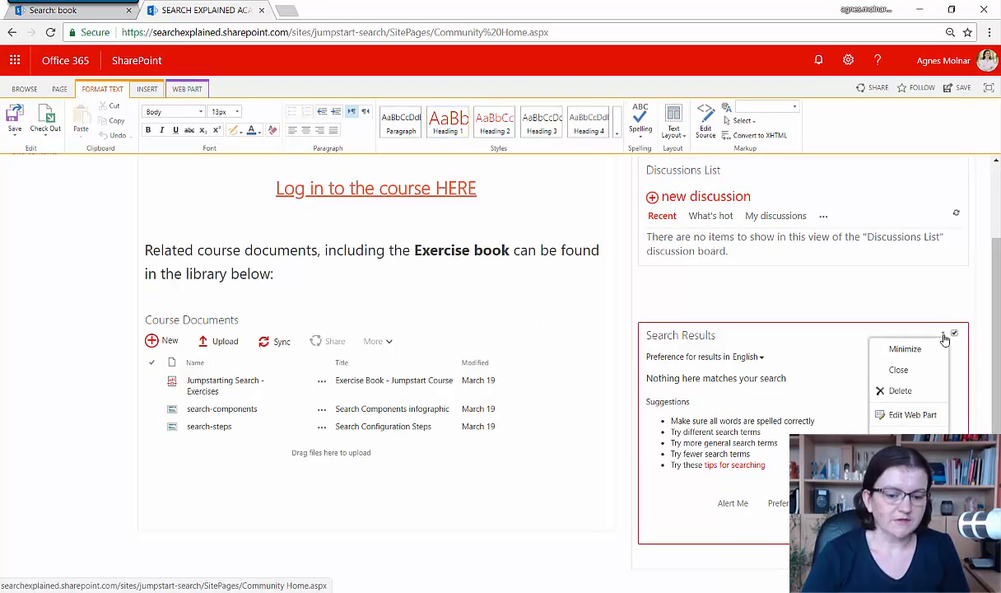
{"action": "left_click", "coordinate": [923, 414]}
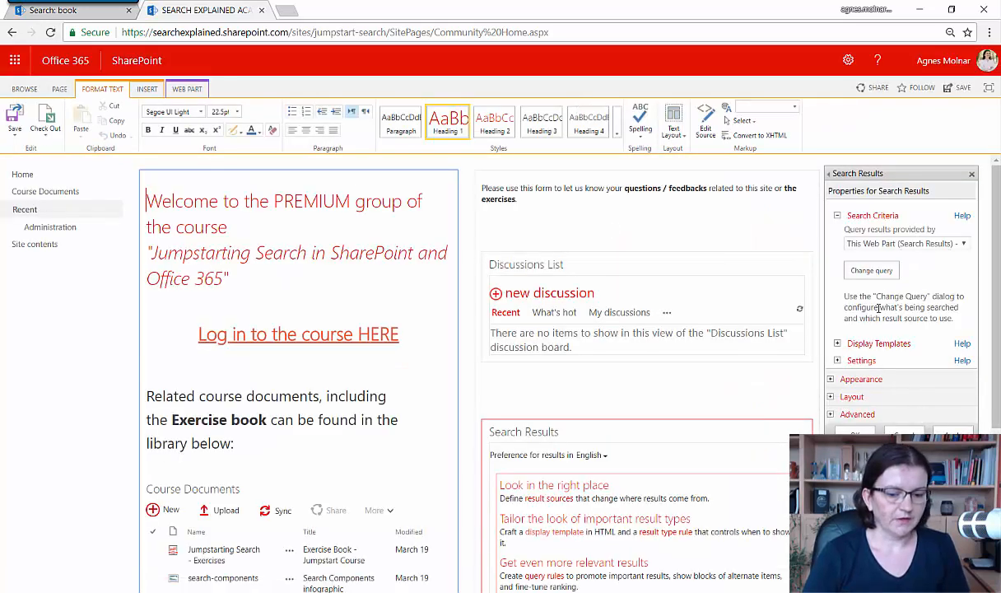
{"action": "left_click", "coordinate": [877, 275]}
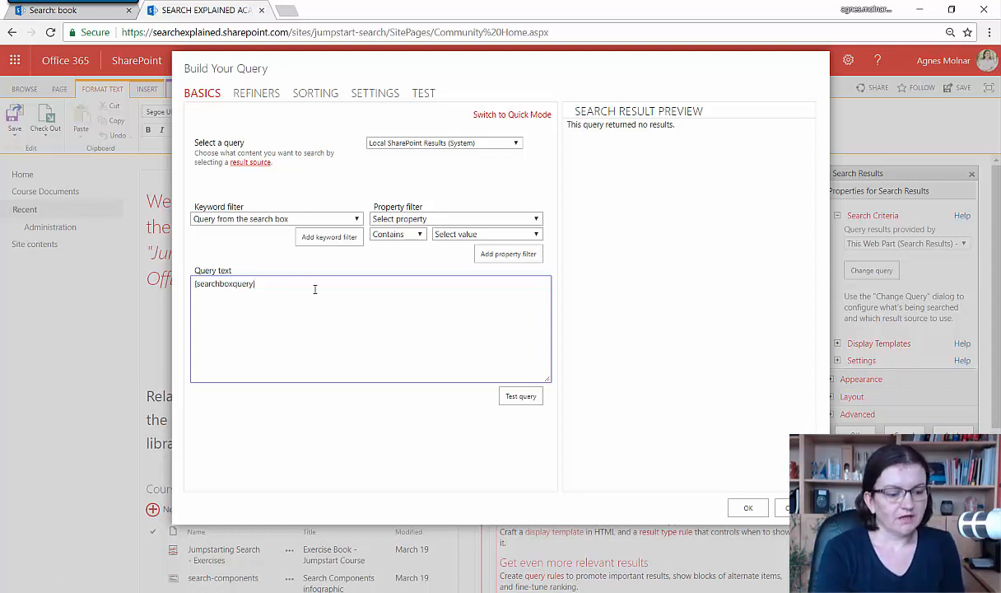
Step: Replace the search box variable in the query text with IsDocument:1 -fileextension:aspx
{"action": "key", "text": "BackSpace"}
{"action": "key", "text": "BackSpace"}
{"action": "key", "text": "BackSpace"}
{"action": "key", "text": "BackSpace"}
{"action": "key", "text": "BackSpace"}
{"action": "key", "text": "BackSpace"}
{"action": "key", "text": "BackSpace"}
{"action": "key", "text": "BackSpace"}
{"action": "key", "text": "BackSpace"}
{"action": "key", "text": "BackSpace"}
{"action": "key", "text": "BackSpace"}
{"action": "key", "text": "BackSpace"}
{"action": "key", "text": "BackSpace"}
{"action": "key", "text": "BackSpace"}
{"action": "key", "text": "BackSpace"}
{"action": "key", "text": "BackSpace"}
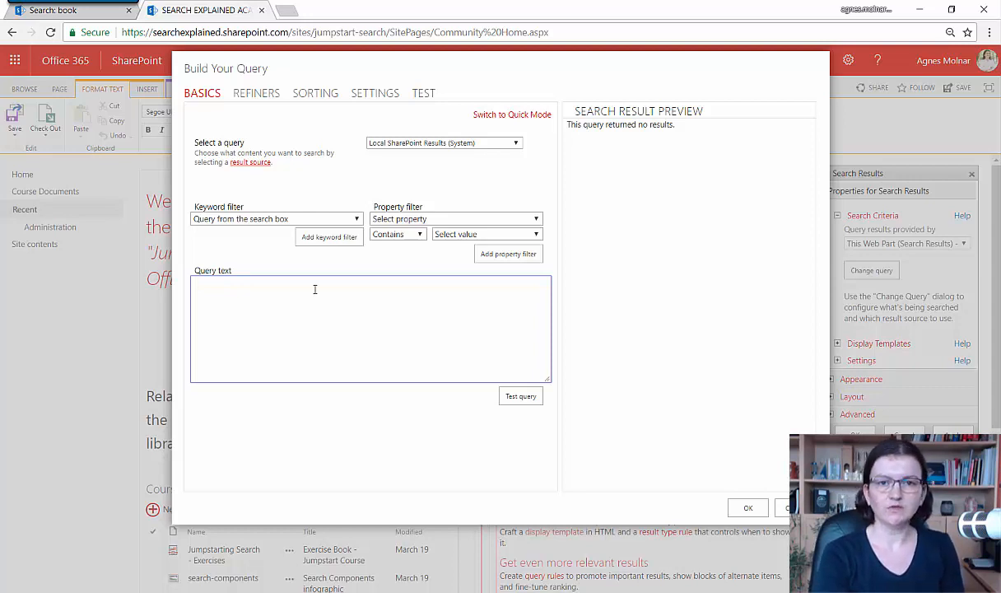
{"action": "type", "text": "IsDoc"}
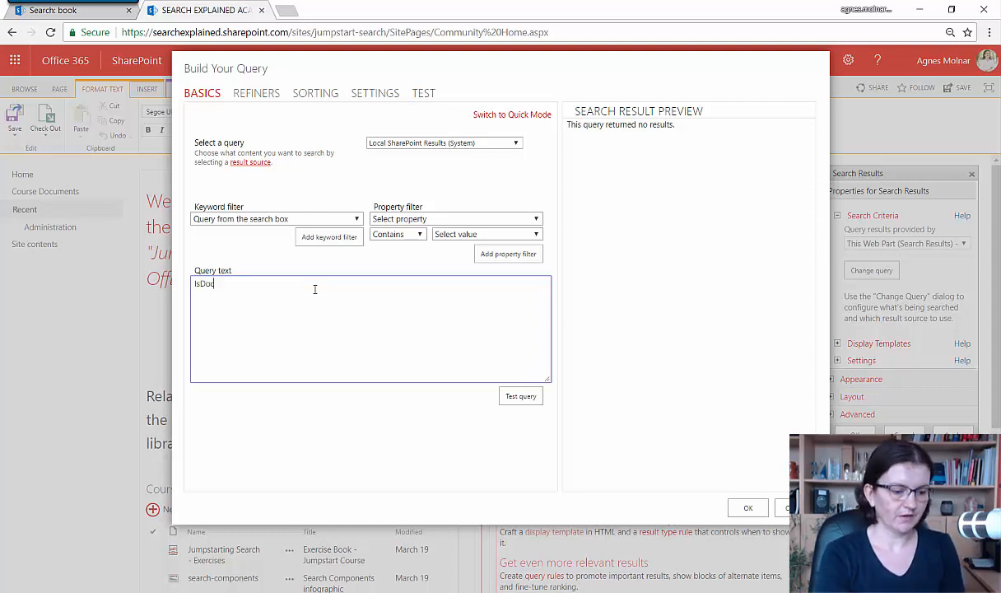
{"action": "type", "text": "ument:1"}
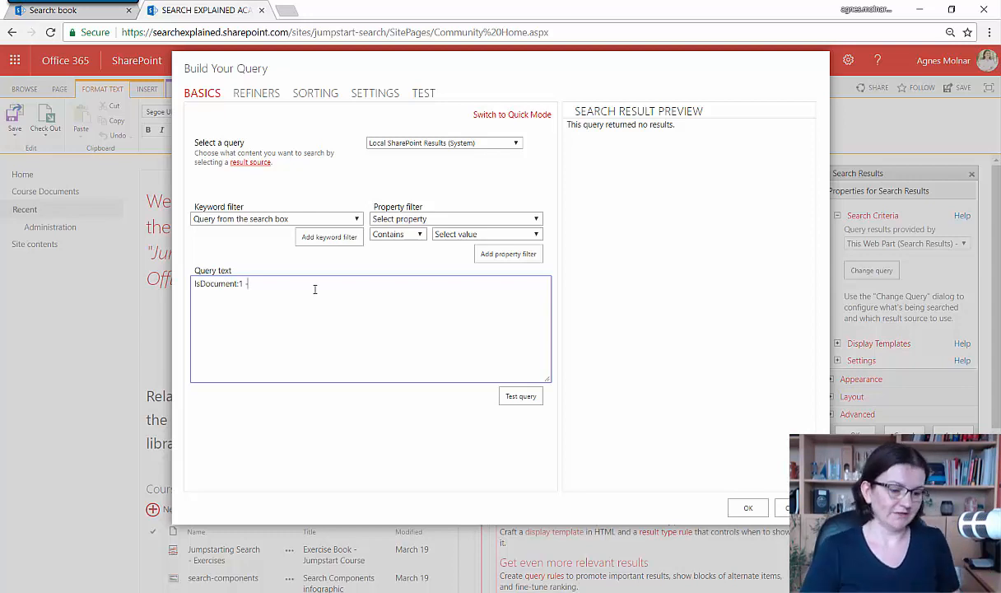
{"action": "type", "text": "f"}
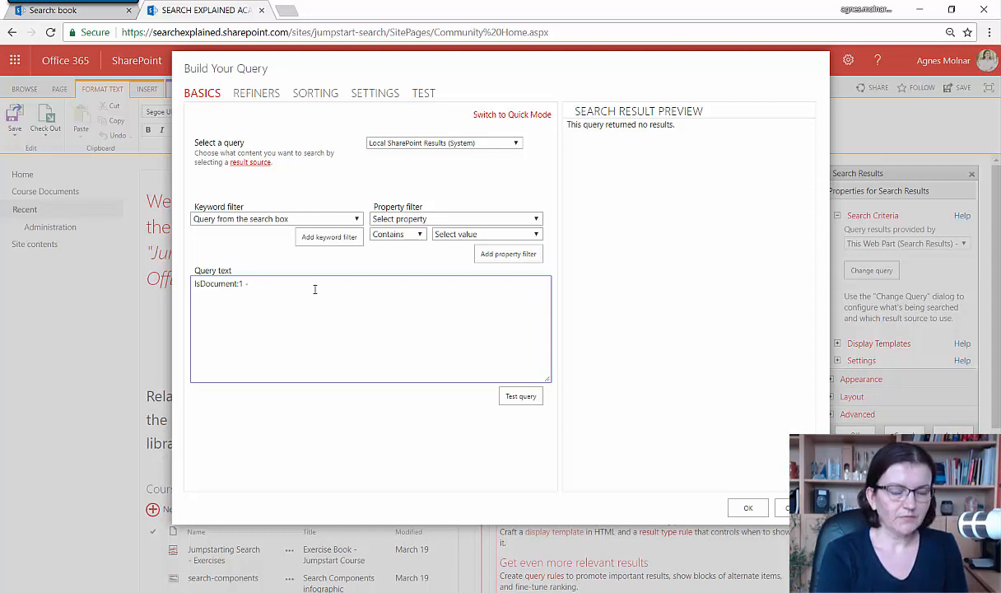
{"action": "type", "text": "f"}
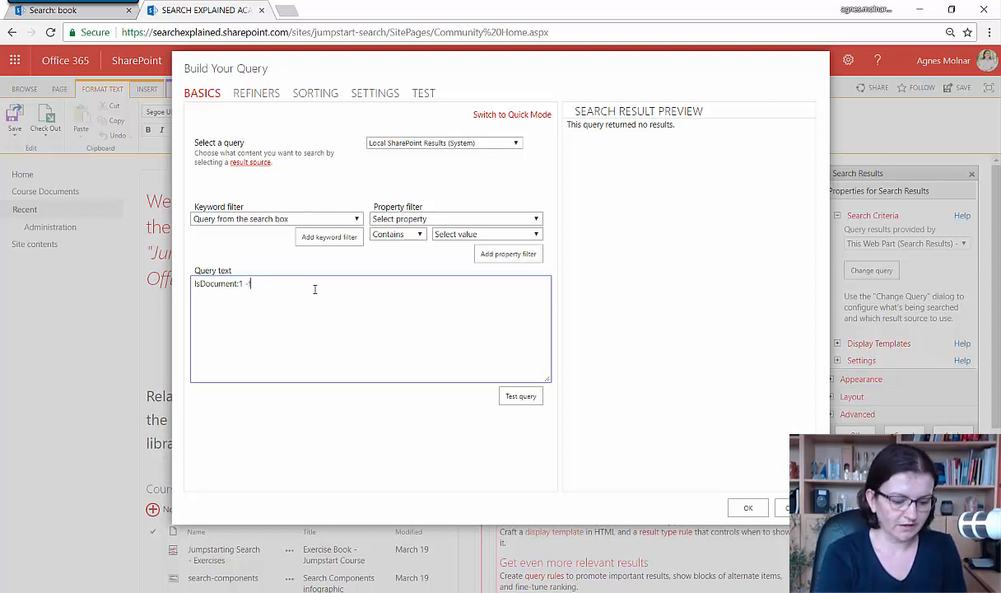
{"action": "type", "text": "ileextension"}
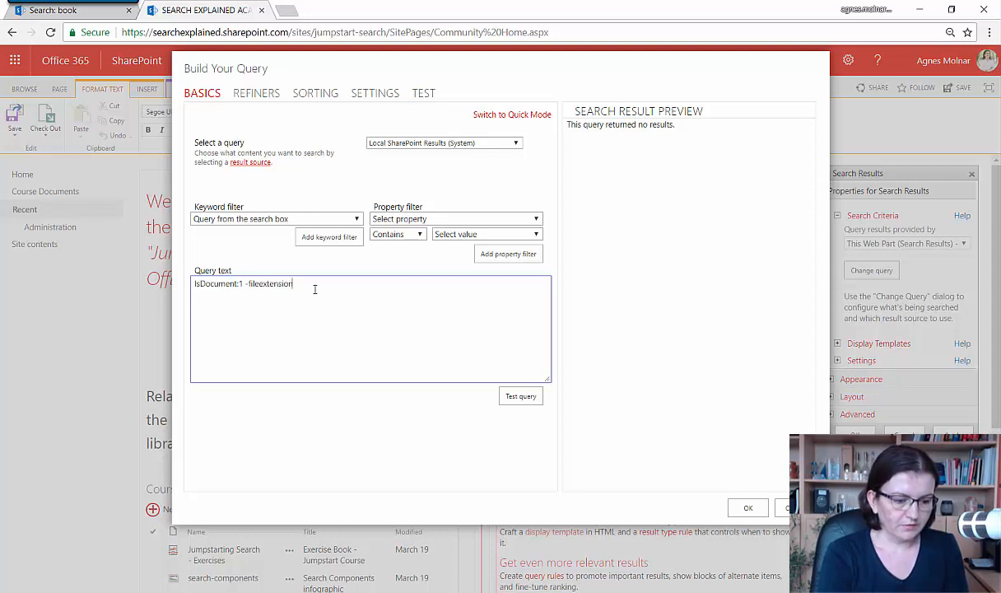
{"action": "type", "text": ":aspx"}
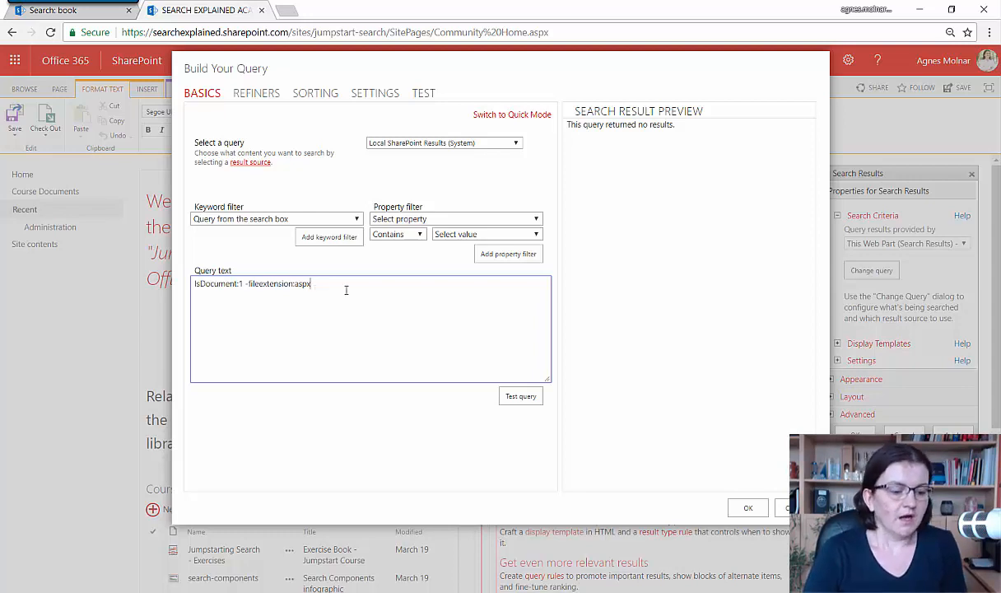
{"action": "left_click", "coordinate": [408, 220]}
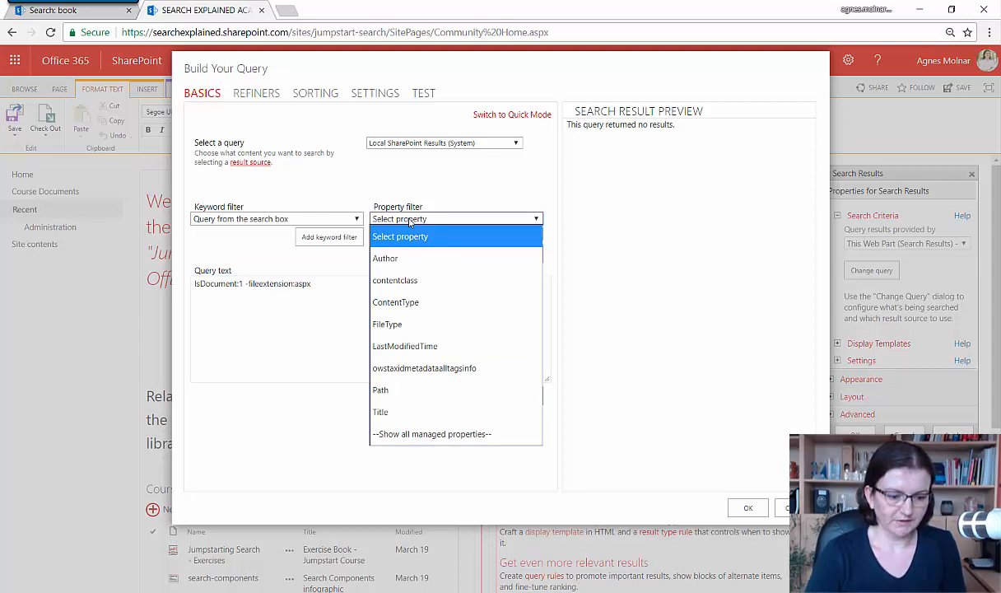
{"action": "left_click", "coordinate": [389, 398]}
{"action": "left_click", "coordinate": [449, 236]}
{"action": "left_click", "coordinate": [455, 273]}
{"action": "left_click", "coordinate": [460, 248]}
{"action": "key", "text": "ctrl+v"}
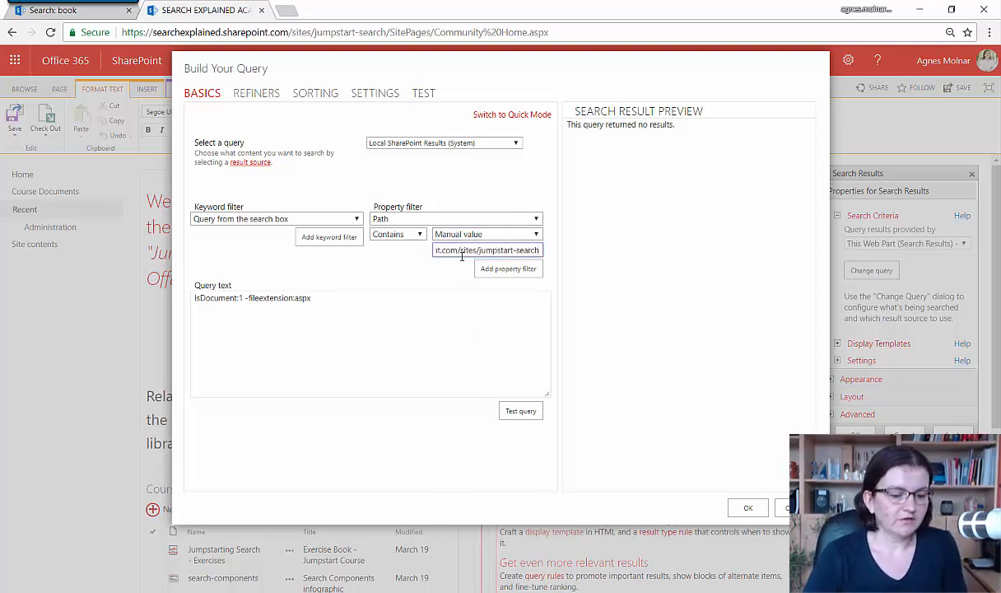
{"action": "left_click", "coordinate": [494, 270]}
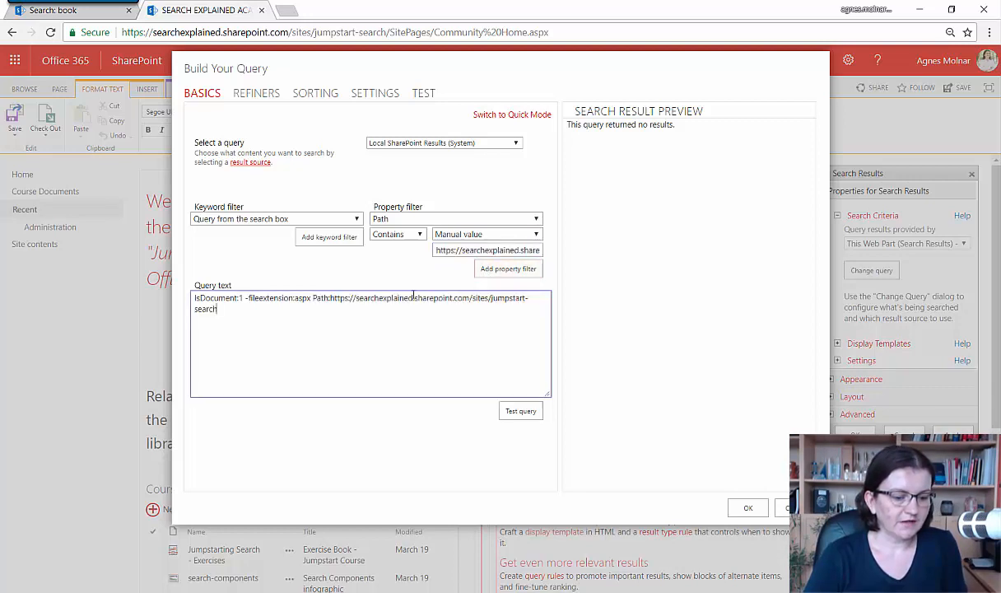
Step: Extend the Path URL at the end of the query text with /*
{"action": "left_click", "coordinate": [312, 298]}
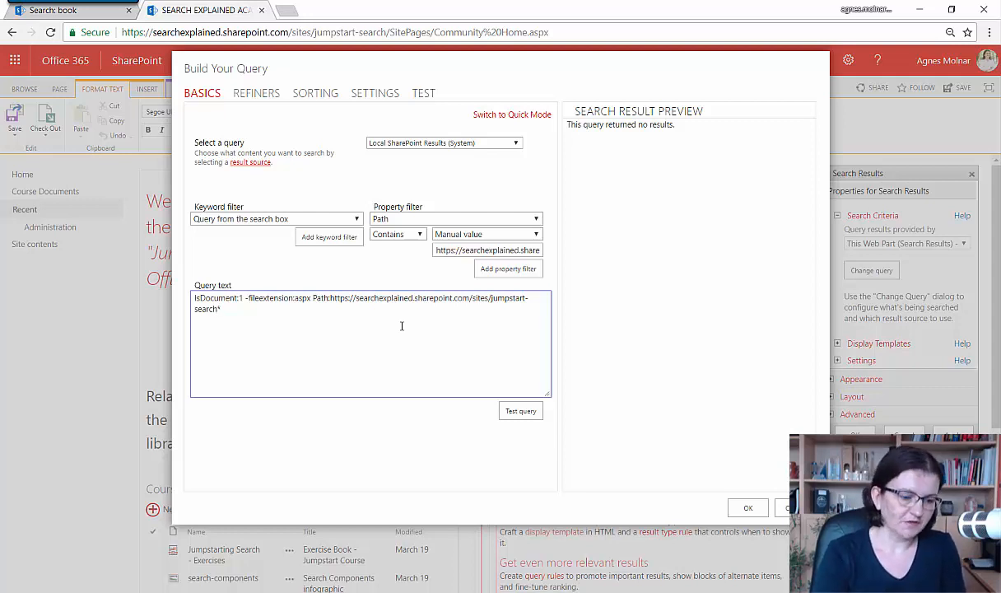
{"action": "type", "text": "/"}
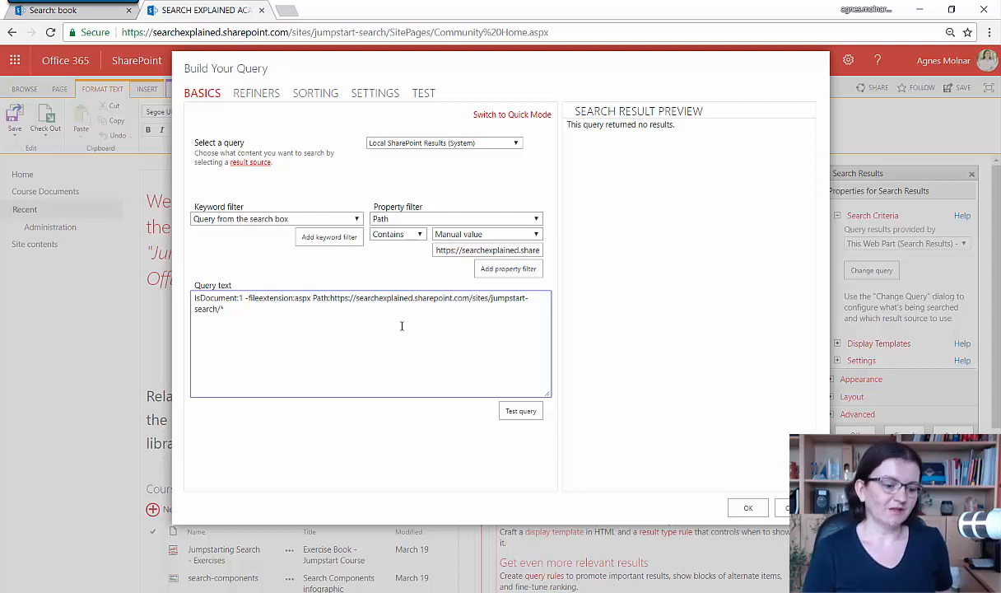
{"action": "key", "text": "ctrl+a"}
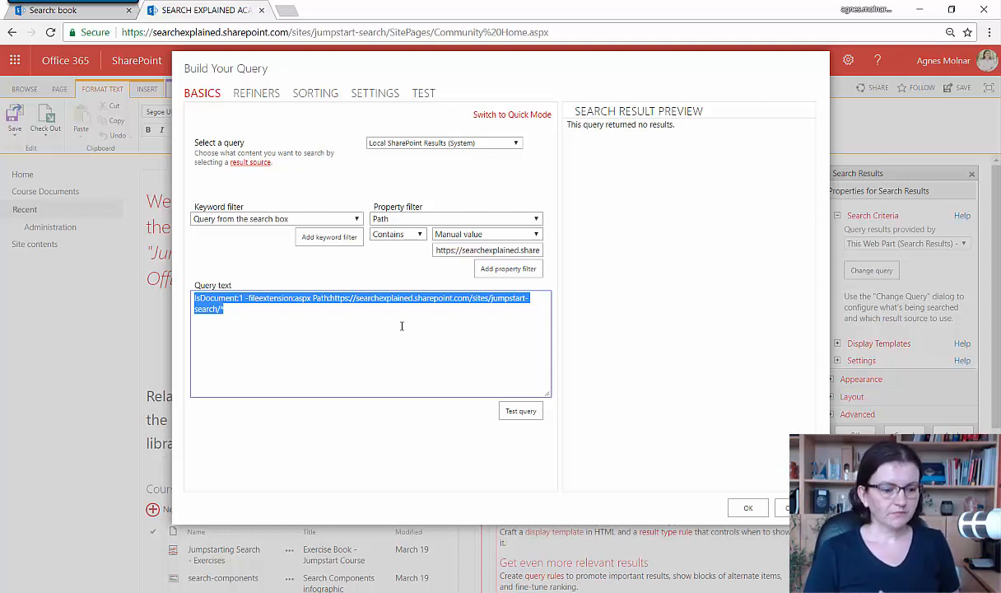
{"action": "left_click", "coordinate": [401, 326]}
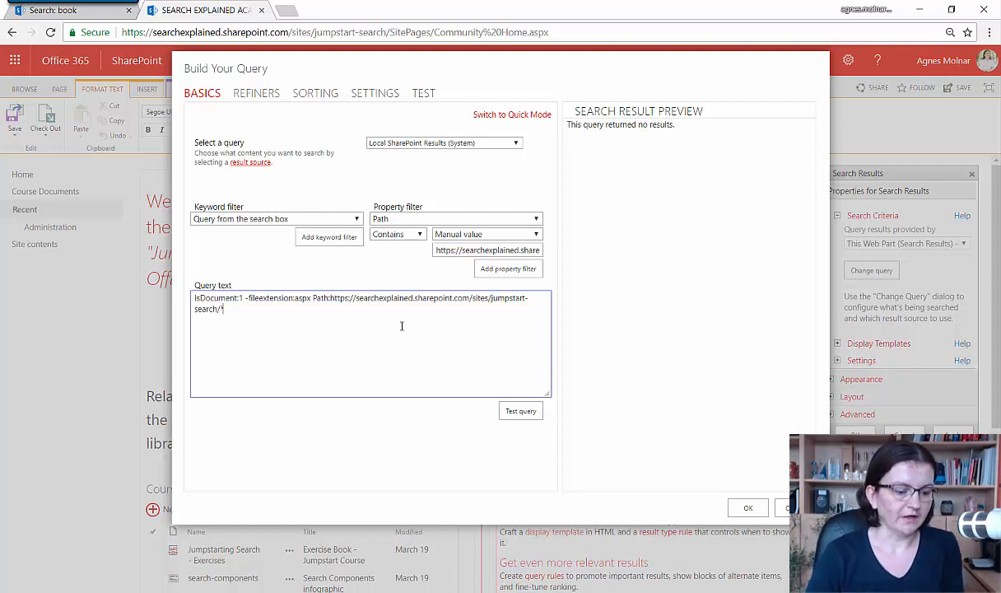
Step: Replace the manual Path URL at the end of the query text with a property filter where Path contains This site collection
{"action": "left_click", "coordinate": [332, 298], "text": "shift"}
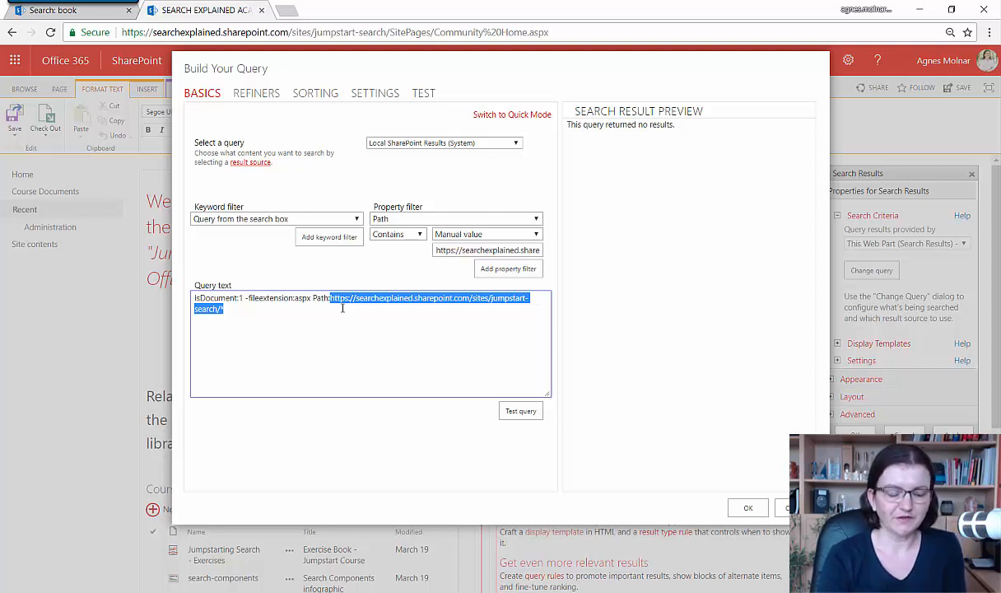
{"action": "key", "text": "Delete"}
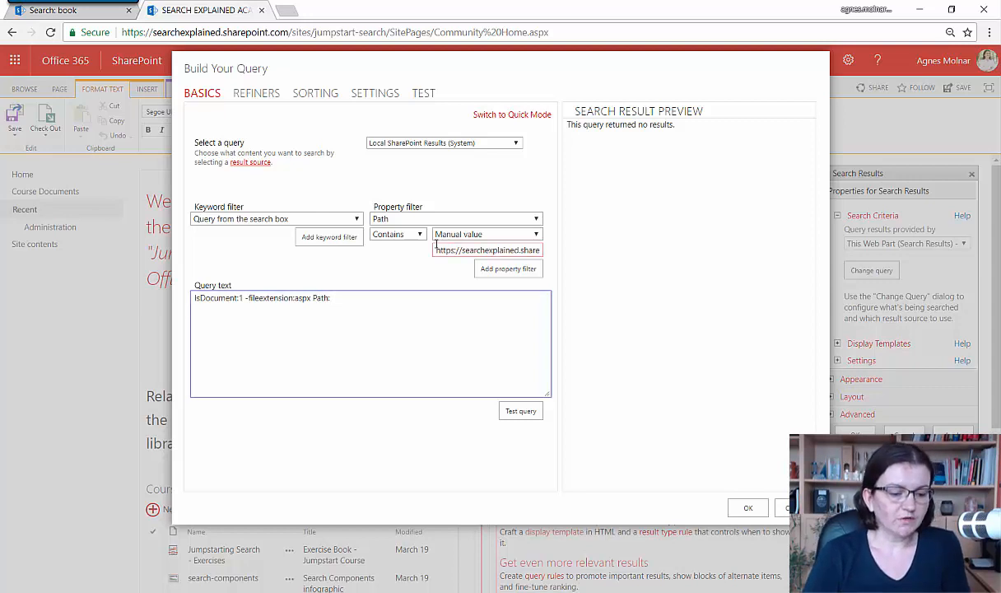
{"action": "left_click", "coordinate": [513, 237]}
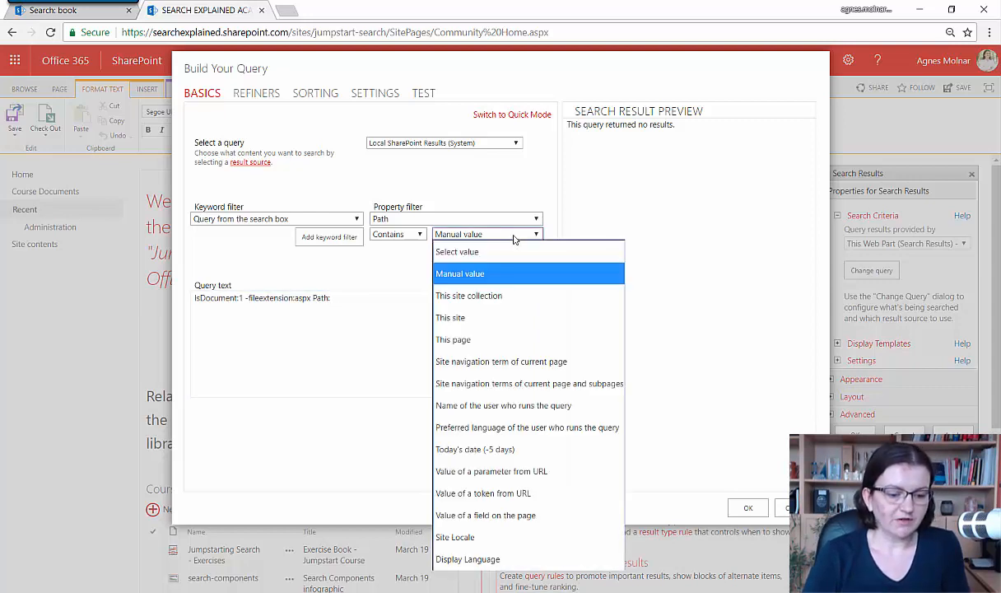
{"action": "left_click", "coordinate": [452, 299]}
{"action": "left_click", "coordinate": [341, 283]}
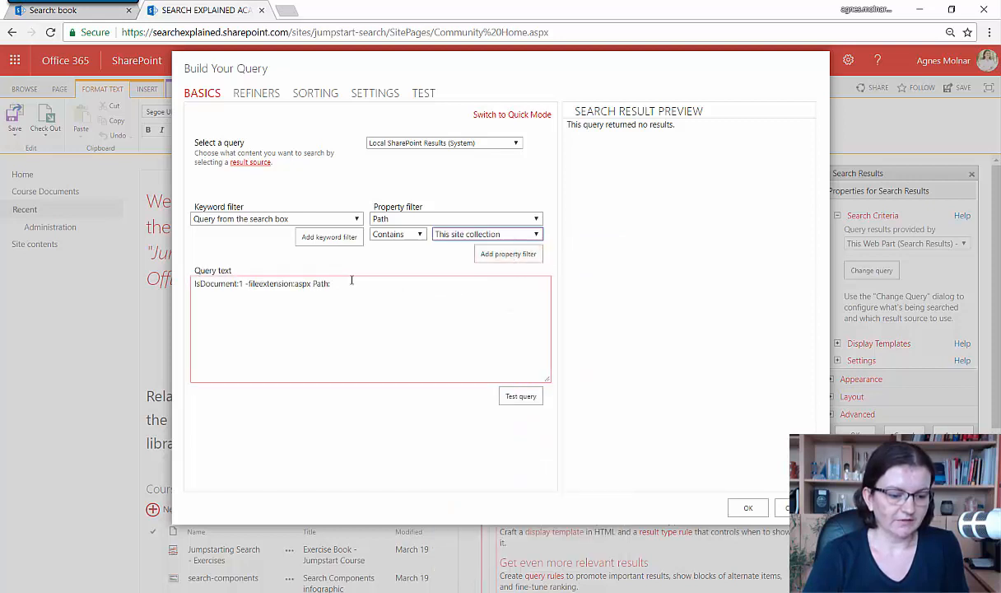
{"action": "key", "text": "BackSpace"}
{"action": "key", "text": "BackSpace"}
{"action": "key", "text": "BackSpace"}
{"action": "key", "text": "BackSpace"}
{"action": "key", "text": "BackSpace"}
{"action": "key", "text": "BackSpace"}
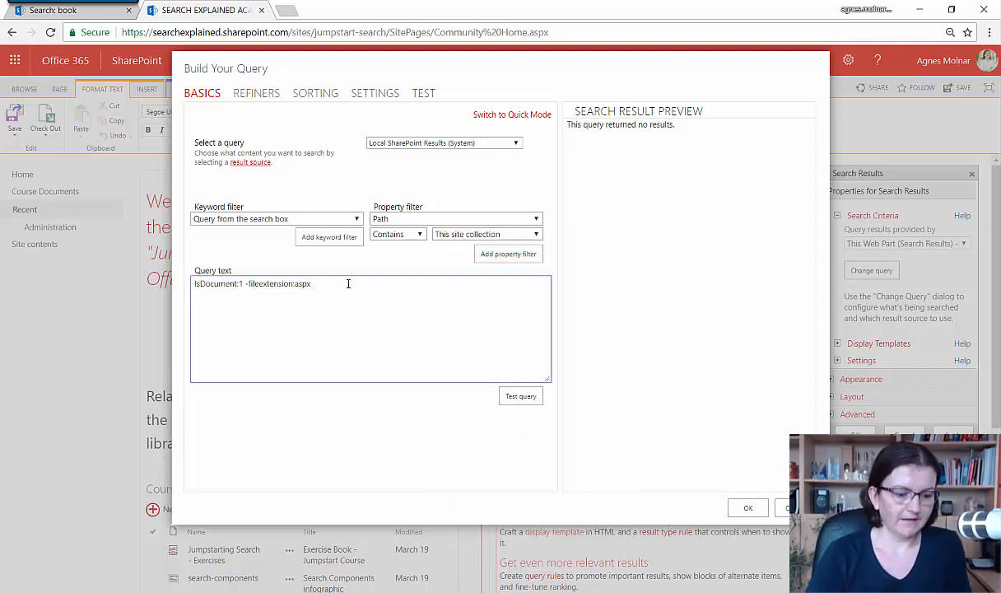
{"action": "left_click", "coordinate": [488, 249]}
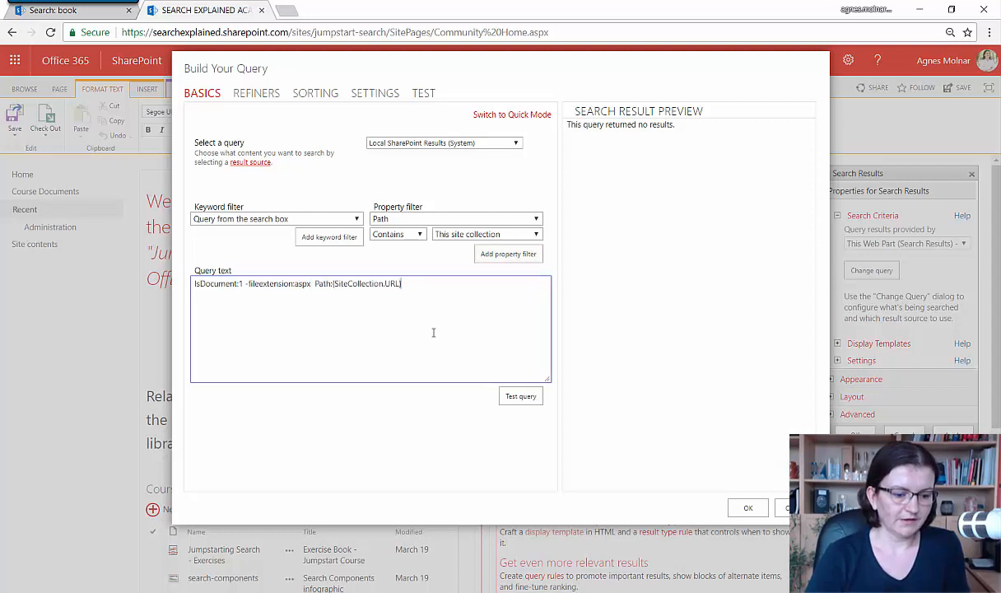
Step: Highlight the {SiteCollection.URL} variable in the query text and test the query
{"action": "key", "text": "shift+Left"}
{"action": "key", "text": "shift+Left"}
{"action": "key", "text": "shift+Left"}
{"action": "key", "text": "shift+Left"}
{"action": "key", "text": "shift+Left"}
{"action": "key", "text": "shift+Left"}
{"action": "key", "text": "shift+Left"}
{"action": "key", "text": "shift+Left"}
{"action": "key", "text": "shift+Left"}
{"action": "key", "text": "shift+Left"}
{"action": "key", "text": "shift+Left"}
{"action": "key", "text": "shift+Left"}
{"action": "key", "text": "shift+Left"}
{"action": "key", "text": "shift+Left"}
{"action": "key", "text": "shift+Left"}
{"action": "key", "text": "shift+Left"}
{"action": "key", "text": "shift+Left"}
{"action": "key", "text": "shift+Left"}
{"action": "key", "text": "shift+Left"}
{"action": "key", "text": "shift+Left"}
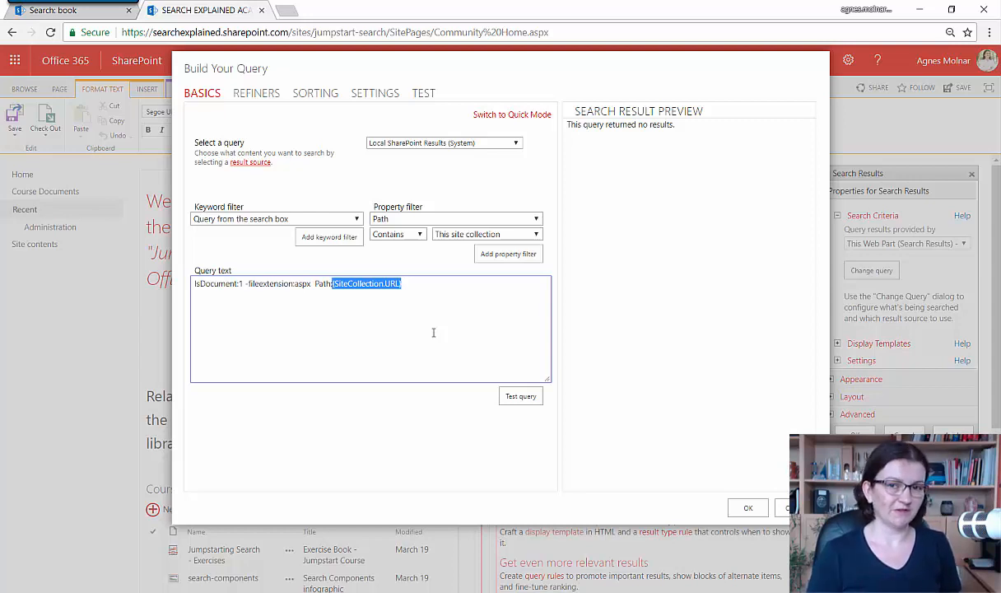
{"action": "left_click", "coordinate": [508, 398]}
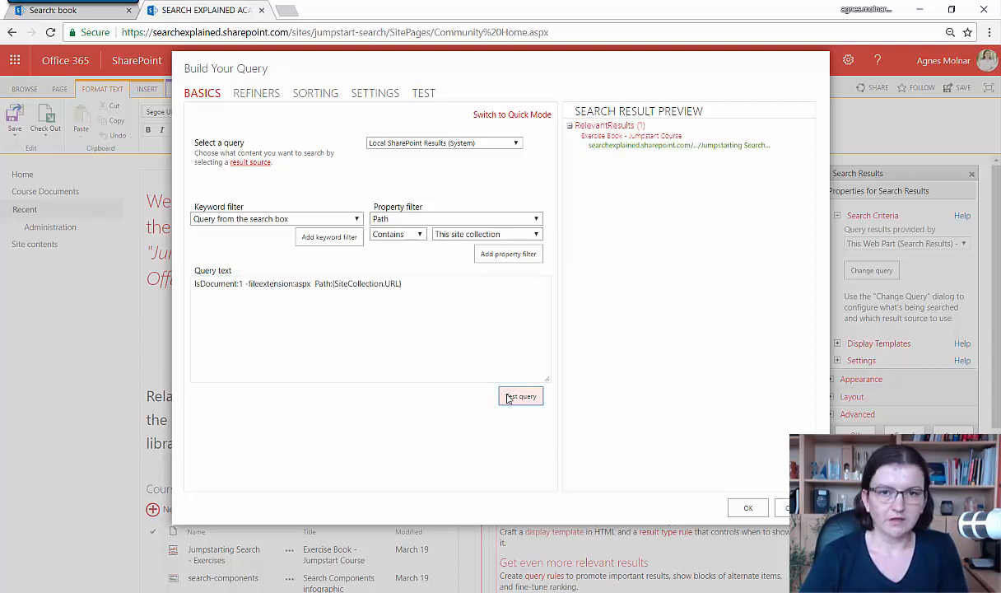
Step: Delete the Path:{SiteCollection.URL} restriction from the query text and test the query with only the document conditions
{"action": "left_click", "coordinate": [432, 324]}
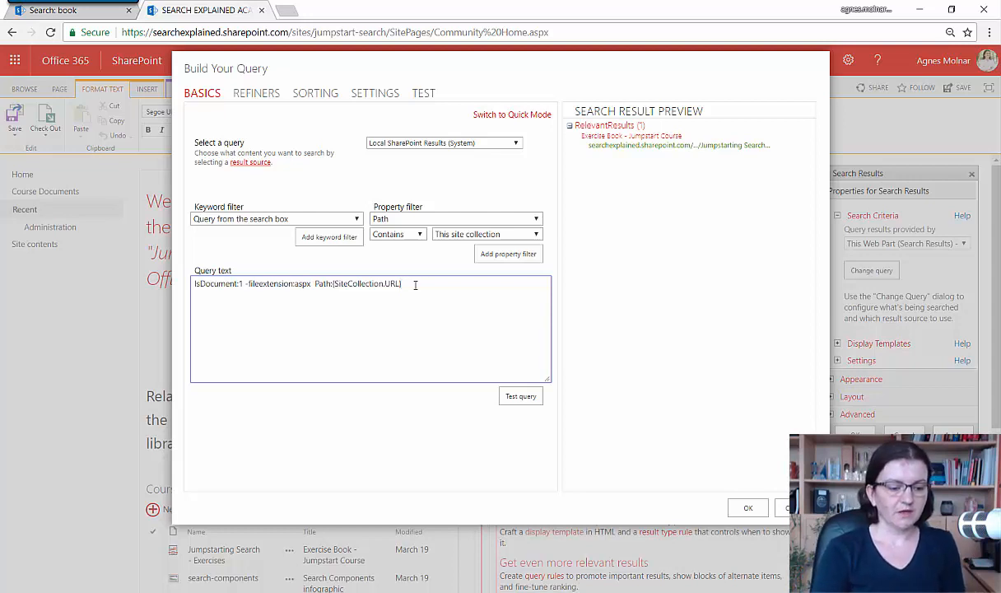
{"action": "key", "text": "BackSpace"}
{"action": "key", "text": "BackSpace"}
{"action": "key", "text": "BackSpace"}
{"action": "key", "text": "BackSpace"}
{"action": "key", "text": "BackSpace"}
{"action": "key", "text": "BackSpace"}
{"action": "key", "text": "BackSpace"}
{"action": "key", "text": "BackSpace"}
{"action": "key", "text": "BackSpace"}
{"action": "key", "text": "BackSpace"}
{"action": "key", "text": "BackSpace"}
{"action": "key", "text": "BackSpace"}
{"action": "key", "text": "BackSpace"}
{"action": "key", "text": "BackSpace"}
{"action": "key", "text": "BackSpace"}
{"action": "key", "text": "BackSpace"}
{"action": "key", "text": "BackSpace"}
{"action": "key", "text": "BackSpace"}
{"action": "key", "text": "BackSpace"}
{"action": "key", "text": "BackSpace"}
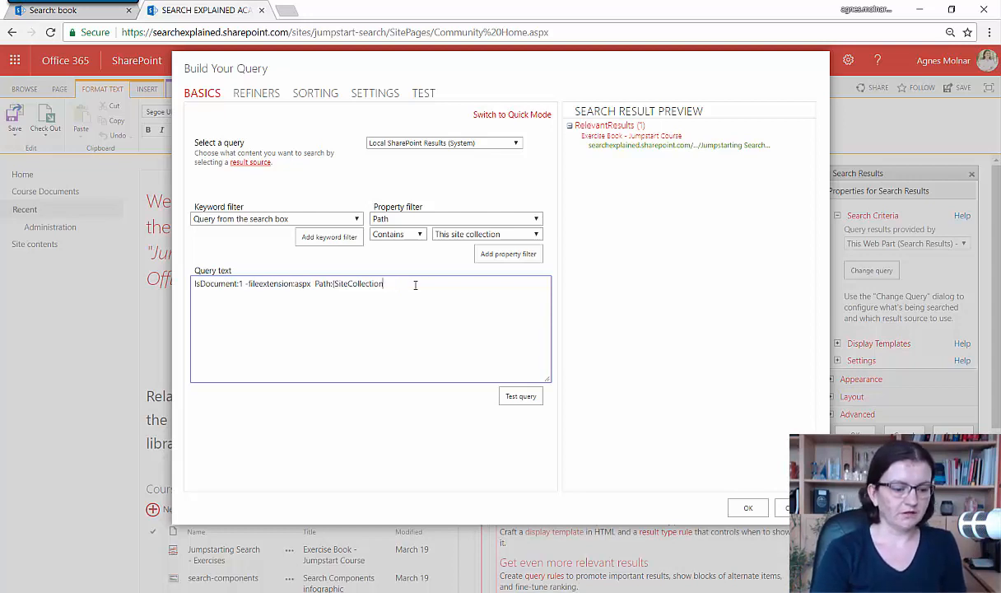
{"action": "key", "text": "BackSpace"}
{"action": "key", "text": "BackSpace"}
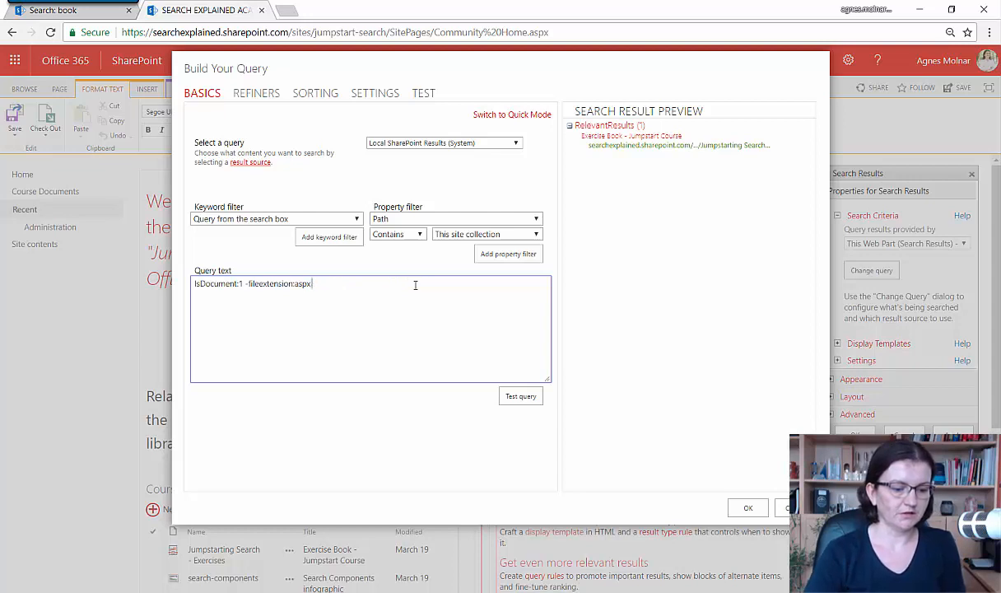
{"action": "left_click", "coordinate": [520, 397]}
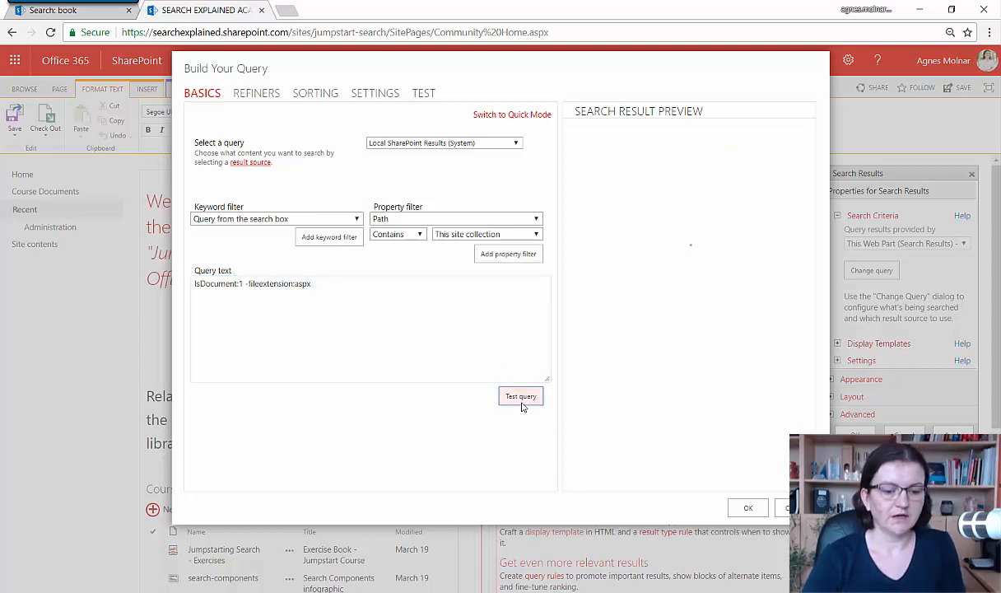
Step: Add a property filter where Path contains This site to the query text
{"action": "left_click", "coordinate": [411, 291]}
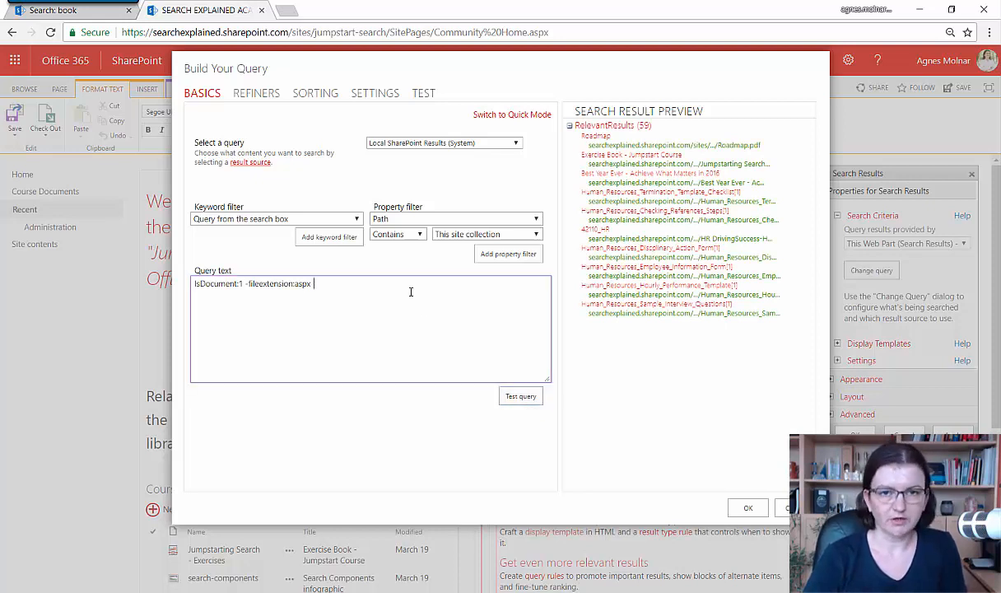
{"action": "left_click", "coordinate": [467, 236]}
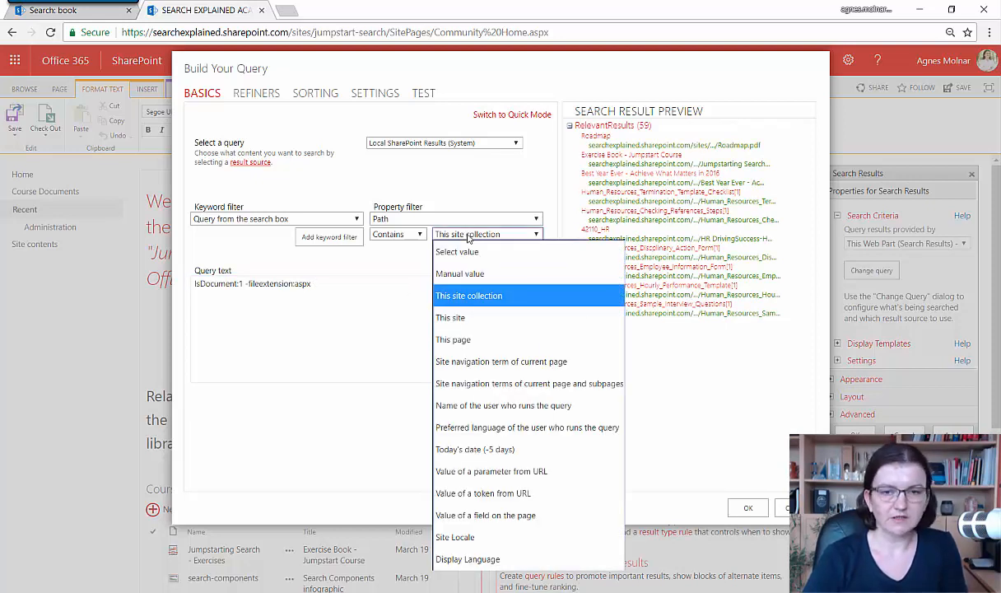
{"action": "left_click", "coordinate": [510, 317]}
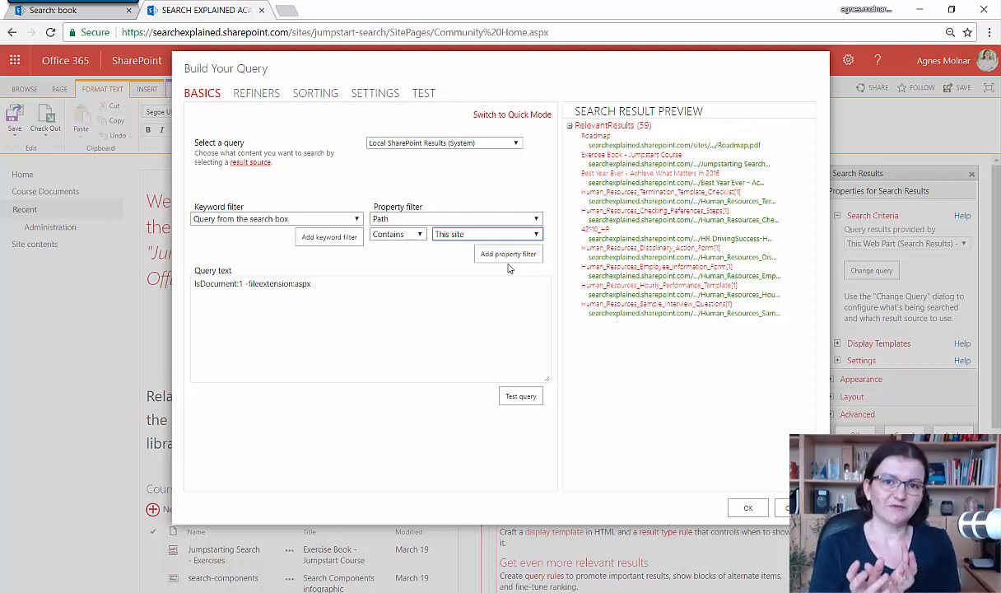
{"action": "left_click", "coordinate": [508, 253]}
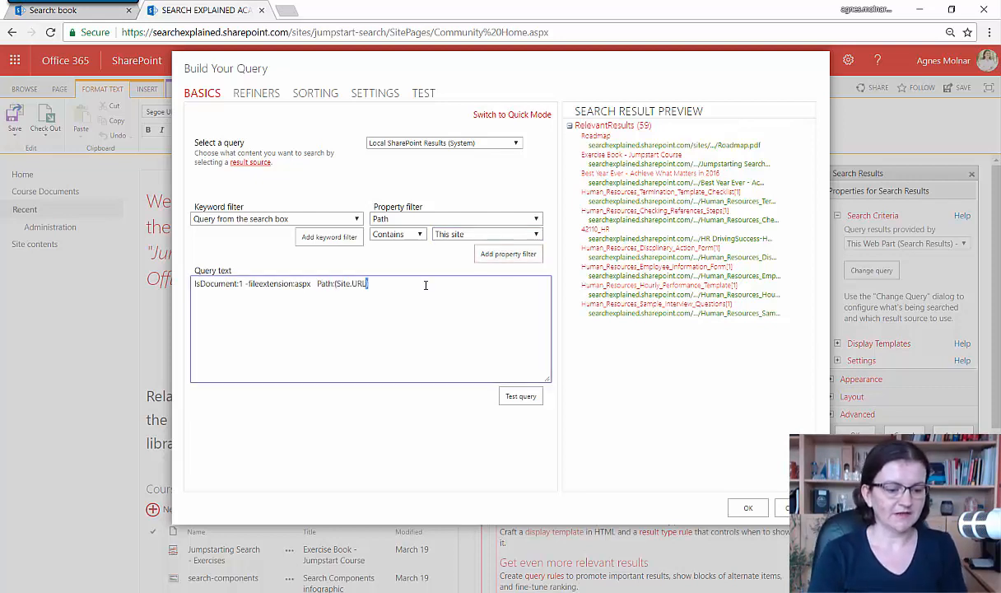
Step: Delete the Path:{Site.URL} restriction from the end of the query text
{"action": "key", "text": "shift+Left"}
{"action": "key", "text": "shift+Left"}
{"action": "key", "text": "shift+Left"}
{"action": "key", "text": "shift+Left"}
{"action": "key", "text": "shift+Left"}
{"action": "key", "text": "shift+Left"}
{"action": "key", "text": "shift+Left"}
{"action": "key", "text": "shift+Left"}
{"action": "key", "text": "shift+Left"}
{"action": "key", "text": "shift+Left"}
{"action": "key", "text": "shift+Left"}
{"action": "key", "text": "shift+Left"}
{"action": "key", "text": "shift+Left"}
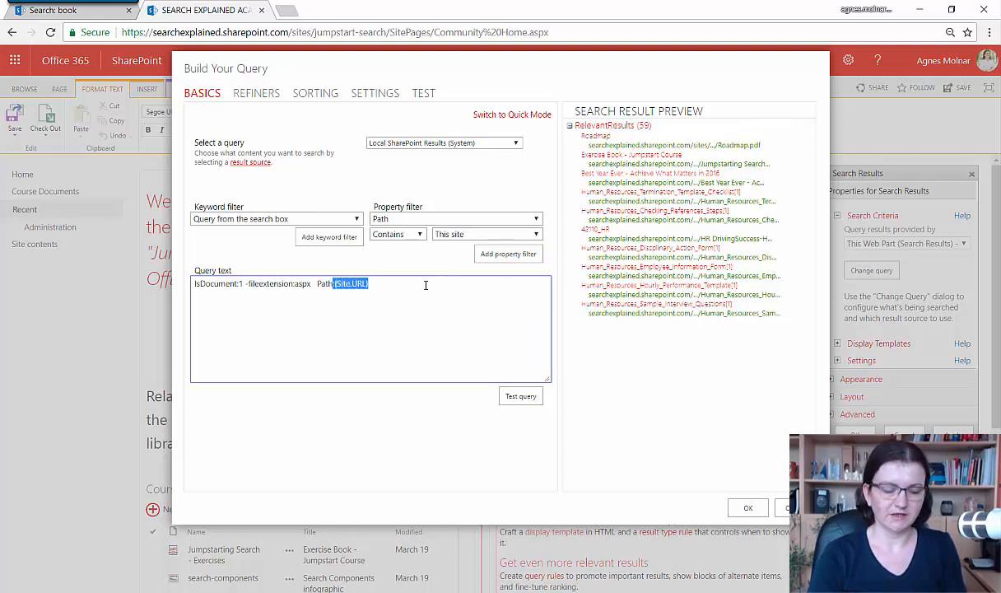
{"action": "key", "text": "shift+Left"}
{"action": "key", "text": "shift+Left"}
{"action": "key", "text": "shift+Left"}
{"action": "key", "text": "shift+Left"}
{"action": "key", "text": "BackSpace"}
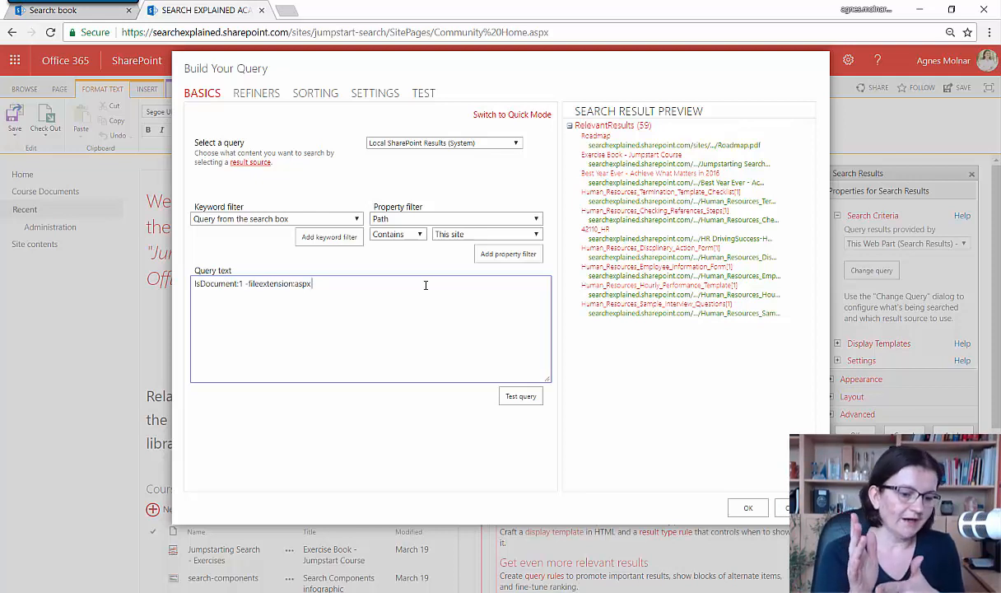
Step: Show all managed properties for the property filter and choose ModifiedBy
{"action": "left_click", "coordinate": [425, 221]}
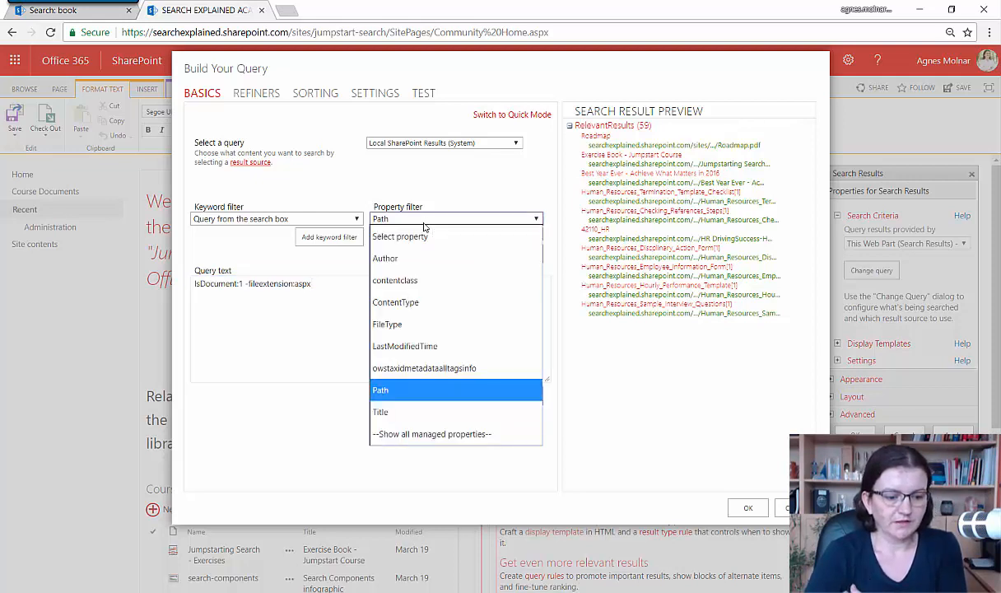
{"action": "left_click", "coordinate": [423, 259]}
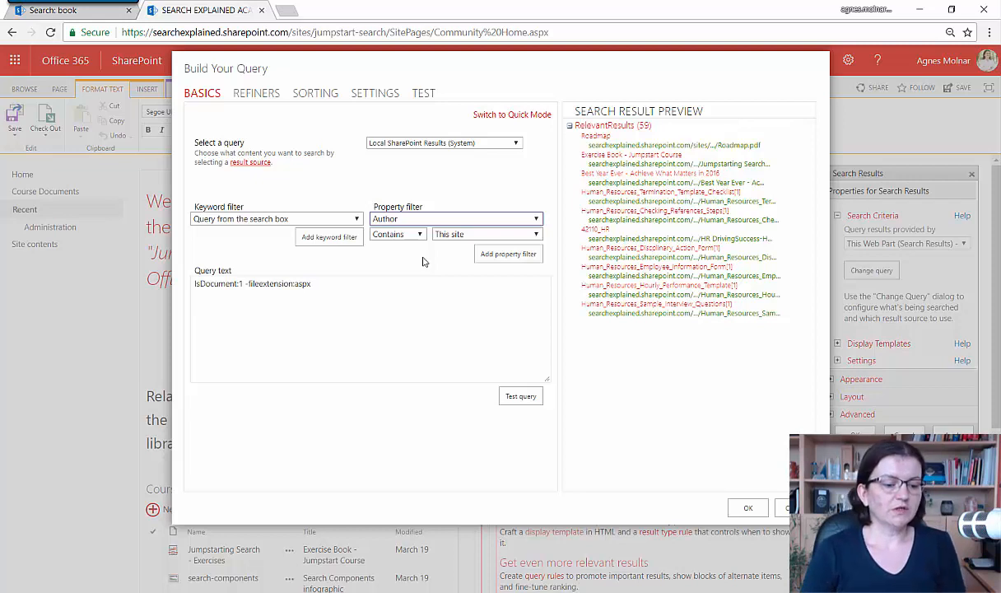
{"action": "left_click", "coordinate": [403, 219]}
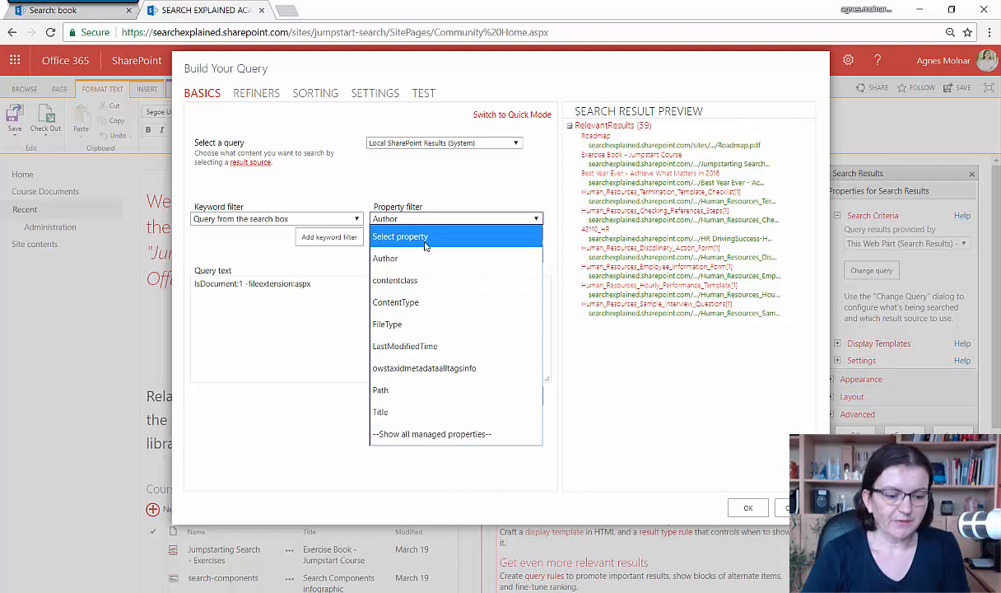
{"action": "left_click", "coordinate": [396, 434]}
{"action": "left_click", "coordinate": [420, 219]}
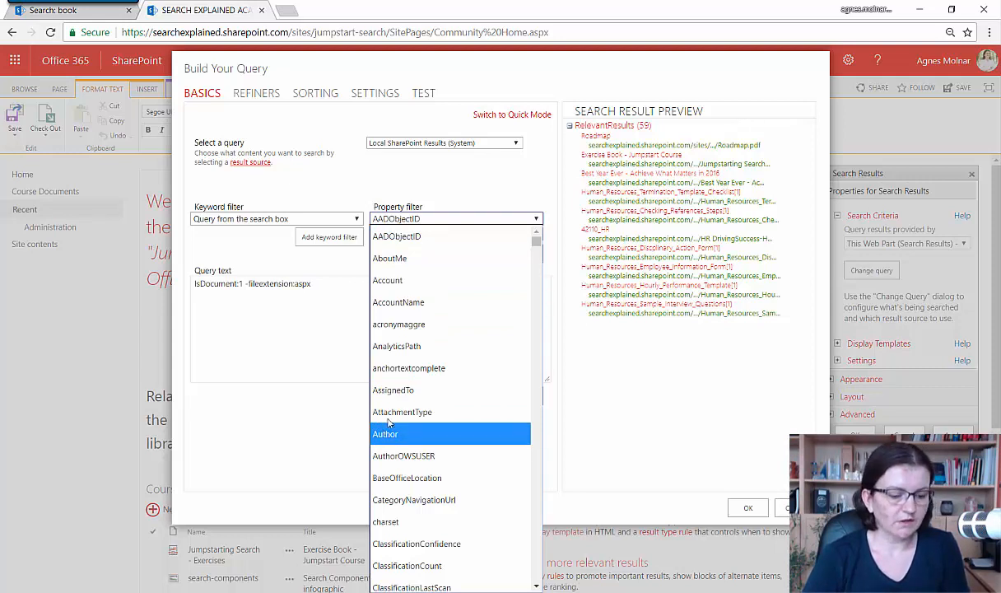
{"action": "scroll", "coordinate": [426, 344], "scroll_direction": "down", "scroll_amount": 15}
{"action": "scroll", "coordinate": [425, 344], "scroll_direction": "down", "scroll_amount": 15}
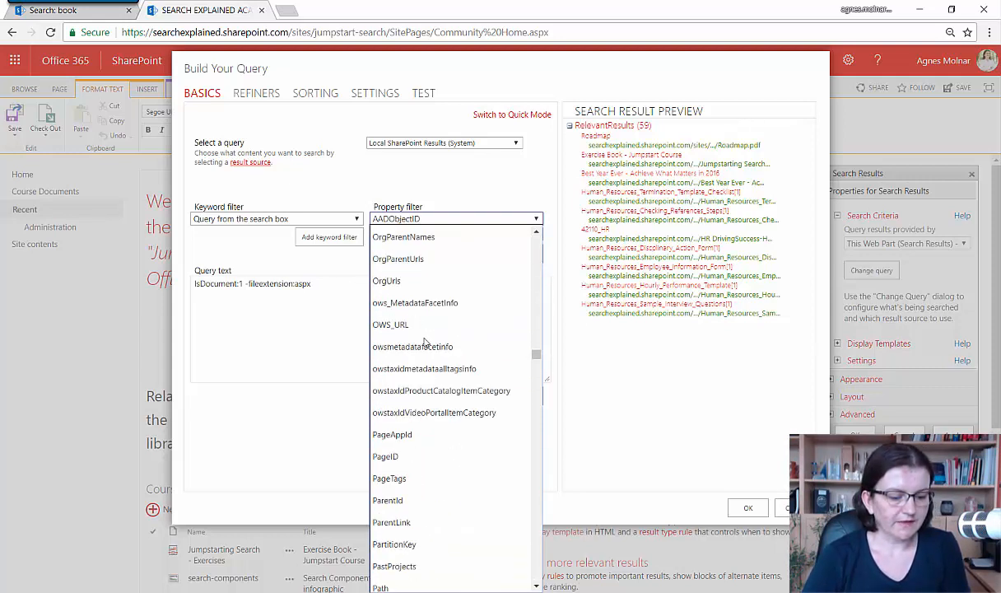
{"action": "scroll", "coordinate": [425, 345], "scroll_direction": "up", "scroll_amount": 5}
{"action": "scroll", "coordinate": [425, 344], "scroll_direction": "up", "scroll_amount": 4}
{"action": "scroll", "coordinate": [420, 353], "scroll_direction": "down", "scroll_amount": 5}
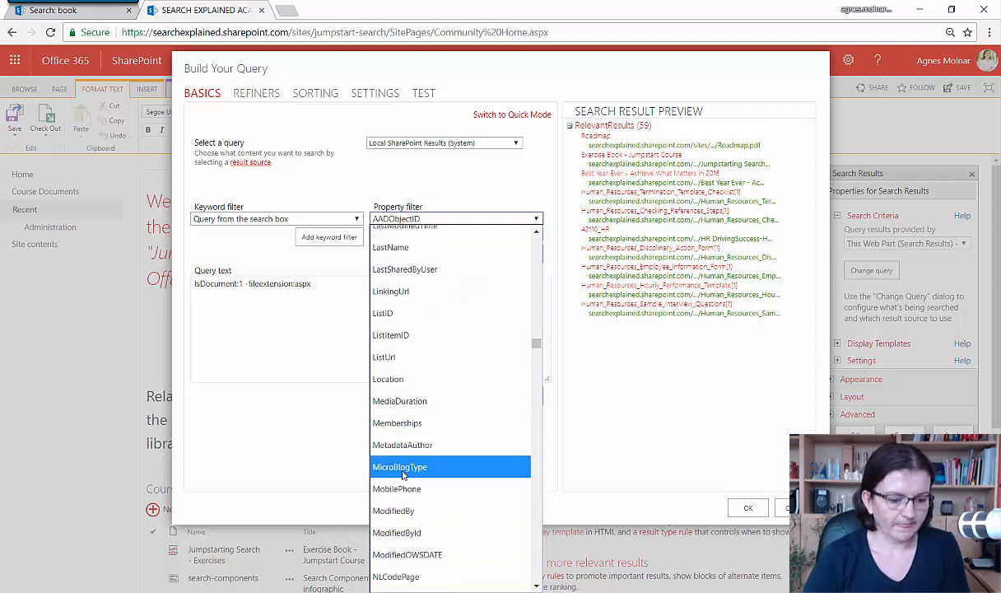
{"action": "left_click", "coordinate": [395, 511]}
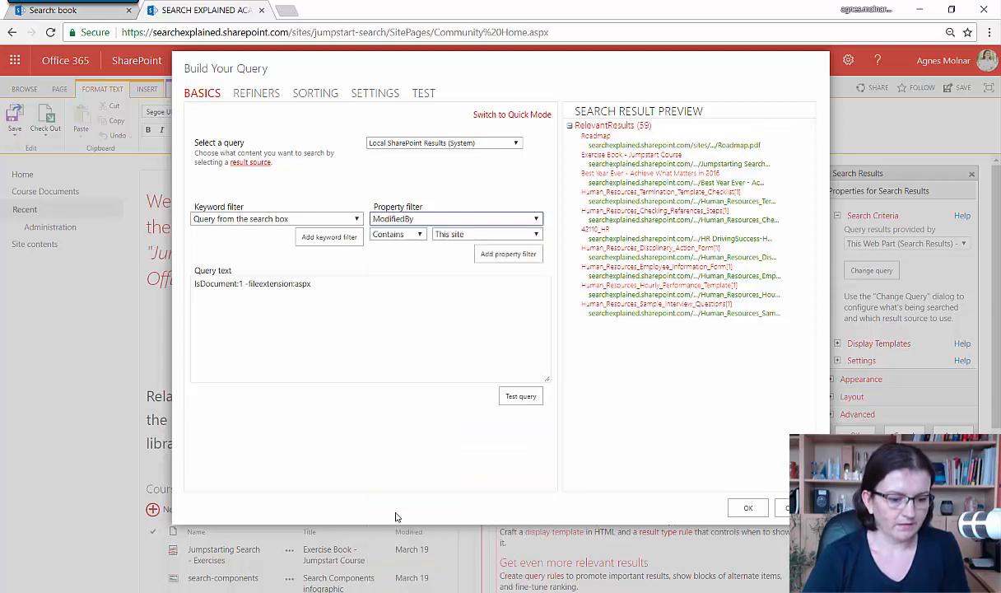
Step: Add a filter where ModifiedBy contains the name of the user who runs the query, and test the query
{"action": "left_click", "coordinate": [448, 237]}
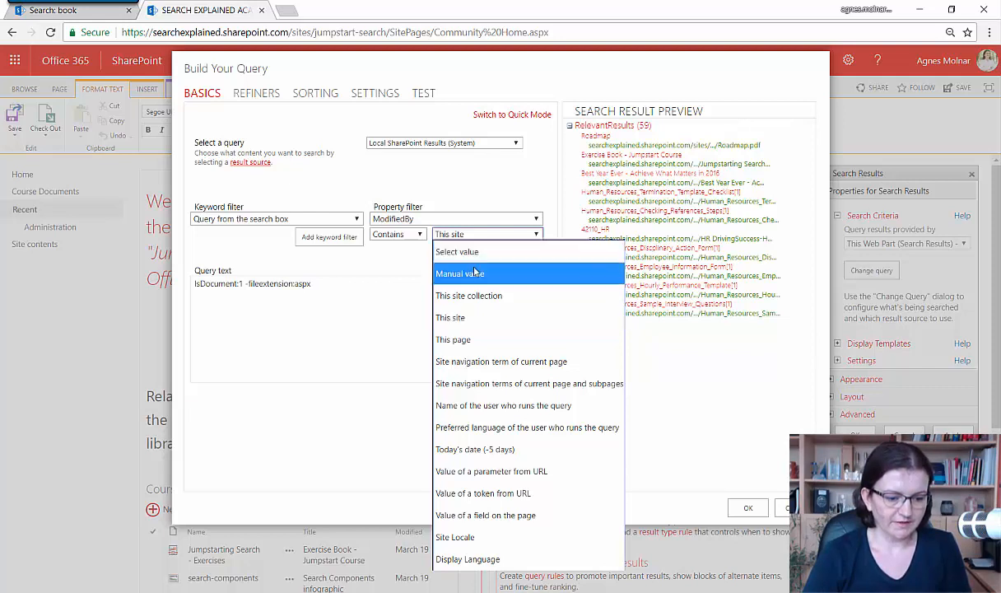
{"action": "left_click", "coordinate": [523, 405]}
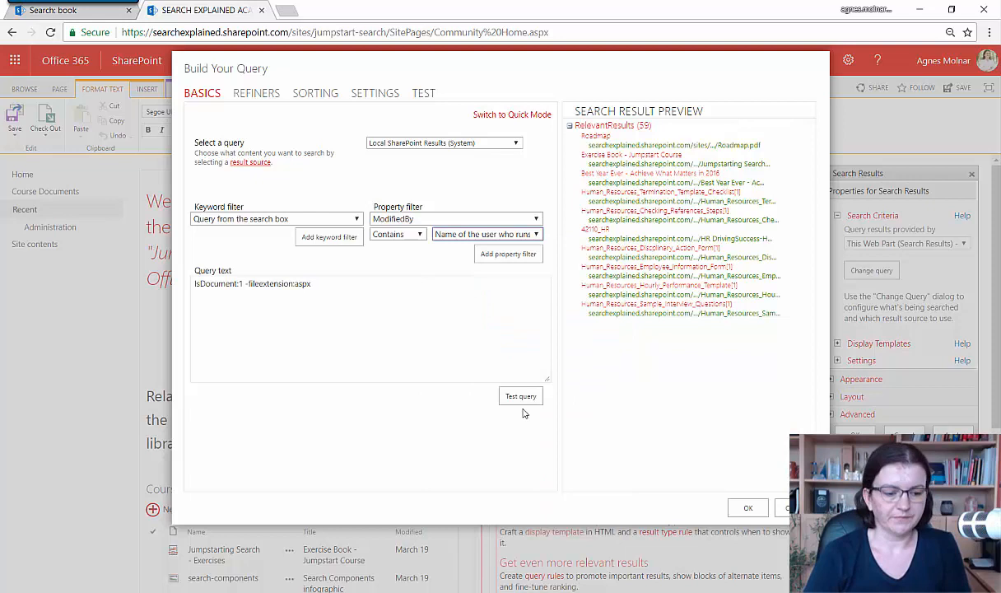
{"action": "left_click", "coordinate": [509, 254]}
{"action": "left_click_drag", "start_coordinate": [317, 288], "coordinate": [418, 287]}
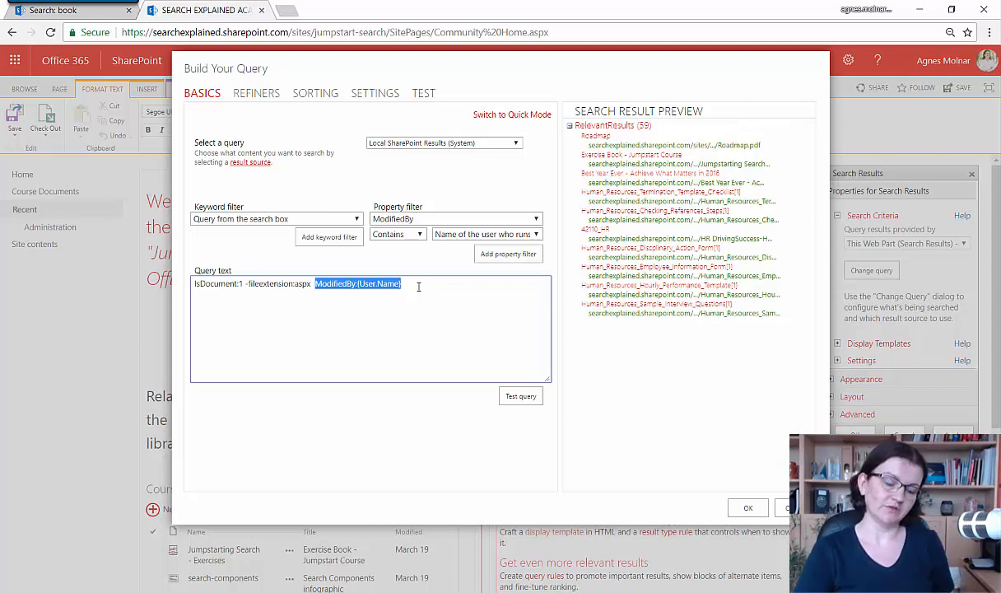
{"action": "left_click", "coordinate": [505, 396]}
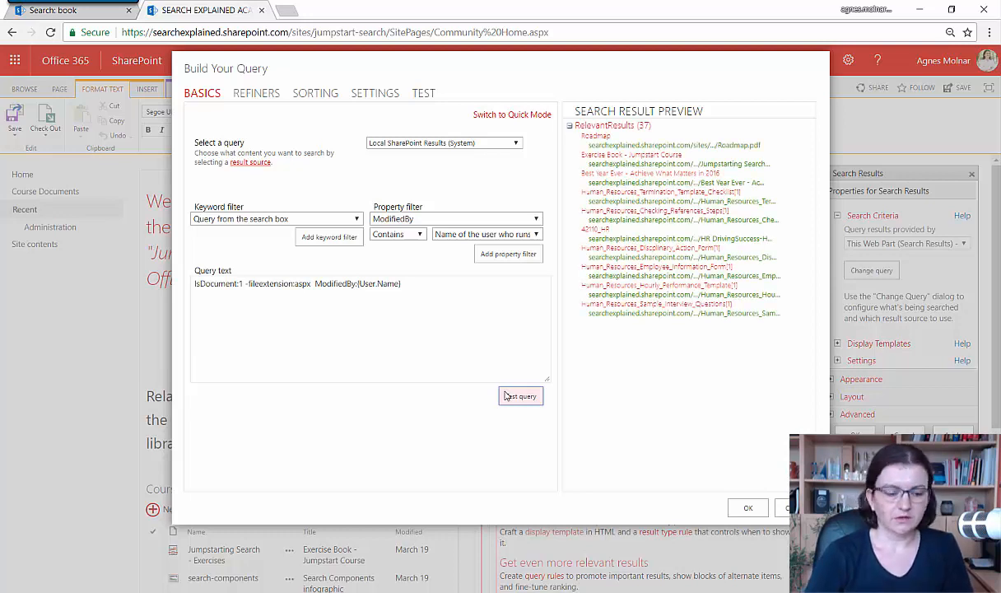
Step: Copy and remove ModifiedBy:{User.Name} from the query text, test the query without it, and paste the filter back
{"action": "left_click", "coordinate": [314, 284]}
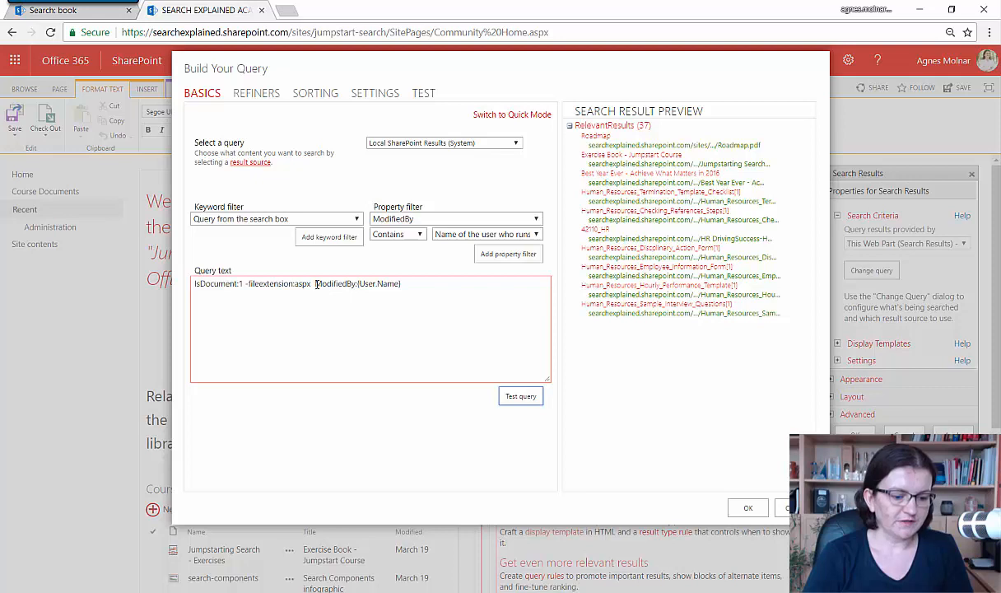
{"action": "left_click_drag", "start_coordinate": [316, 284], "coordinate": [425, 281]}
{"action": "key", "text": "ctrl+c"}
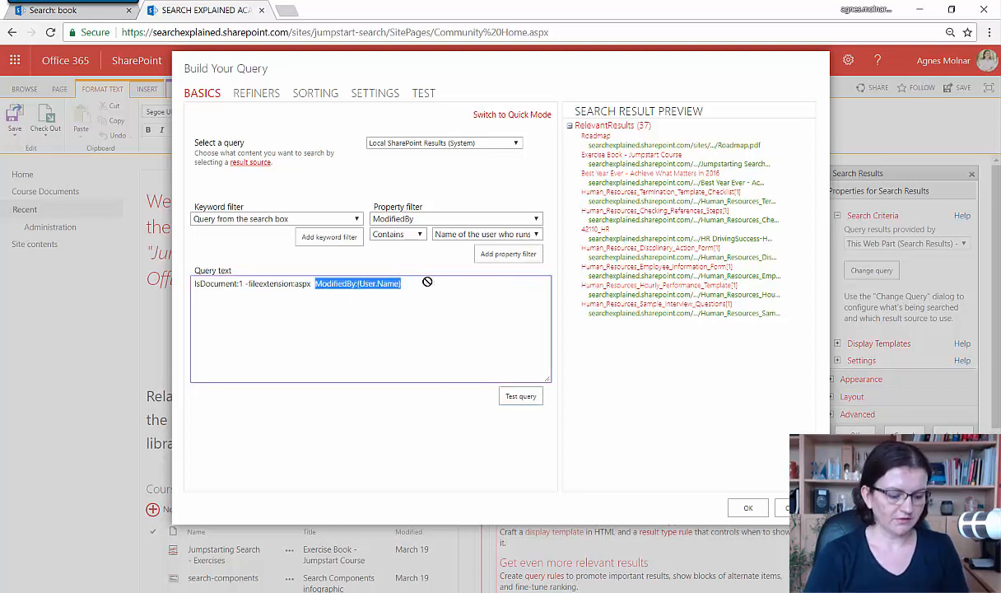
{"action": "key", "text": "Delete"}
{"action": "left_click", "coordinate": [520, 397]}
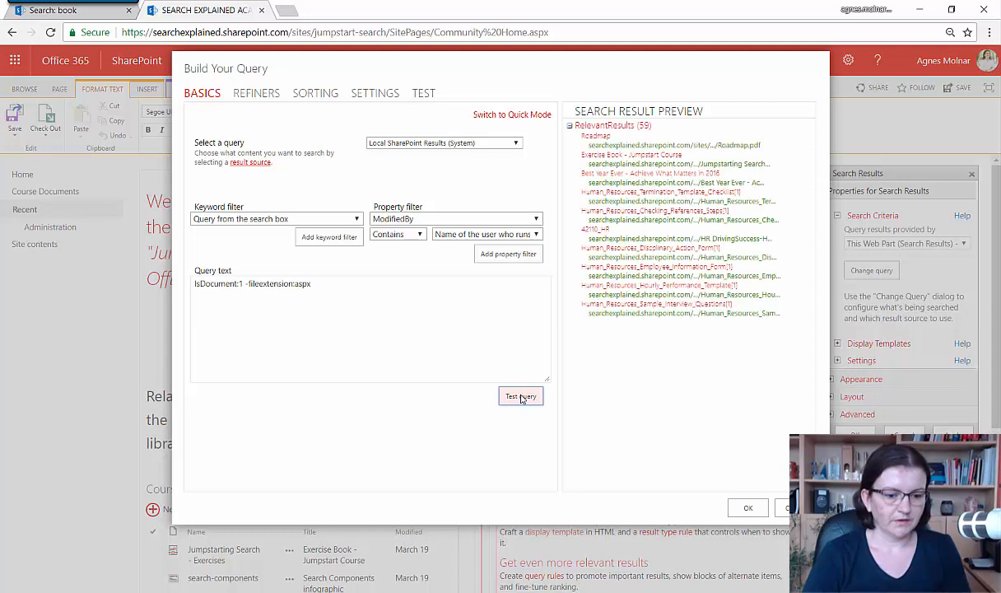
{"action": "left_click", "coordinate": [441, 305]}
{"action": "key", "text": "ctrl+v"}
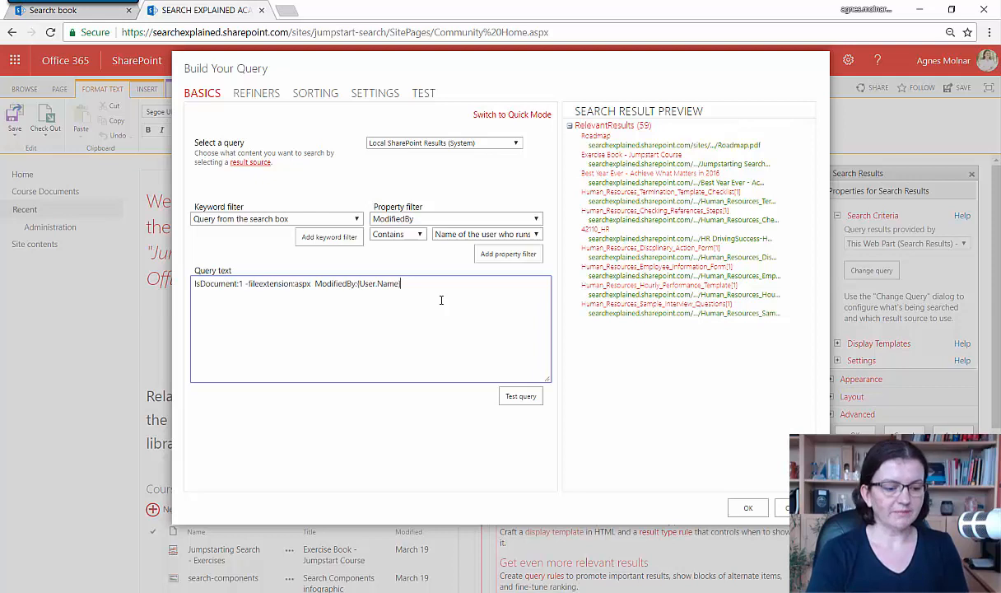
Step: Add a property filter where Path contains this site collection to the query text
{"action": "left_click", "coordinate": [440, 220]}
{"action": "scroll", "coordinate": [448, 342], "scroll_direction": "down", "scroll_amount": 6}
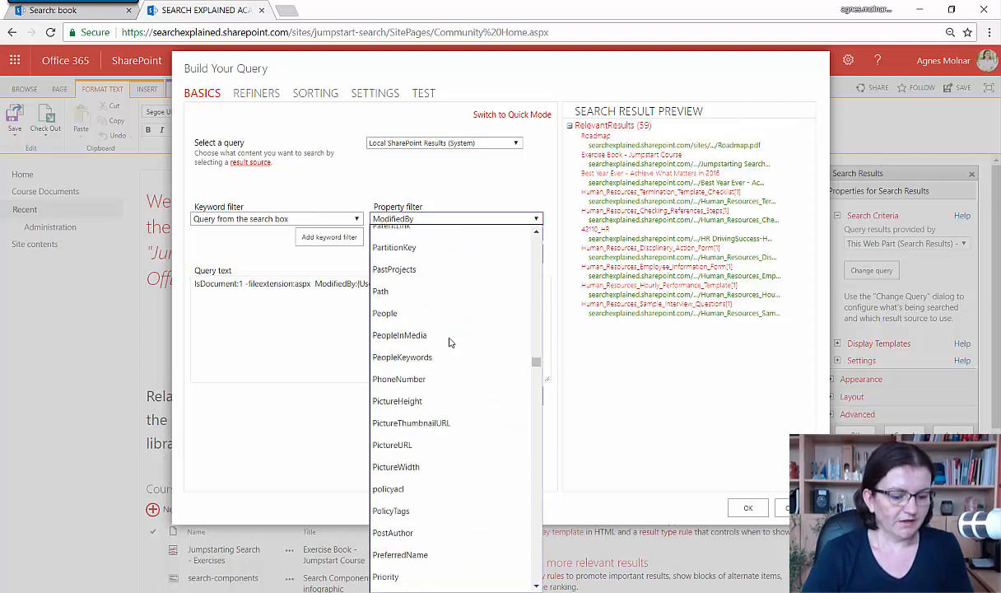
{"action": "left_click", "coordinate": [421, 291]}
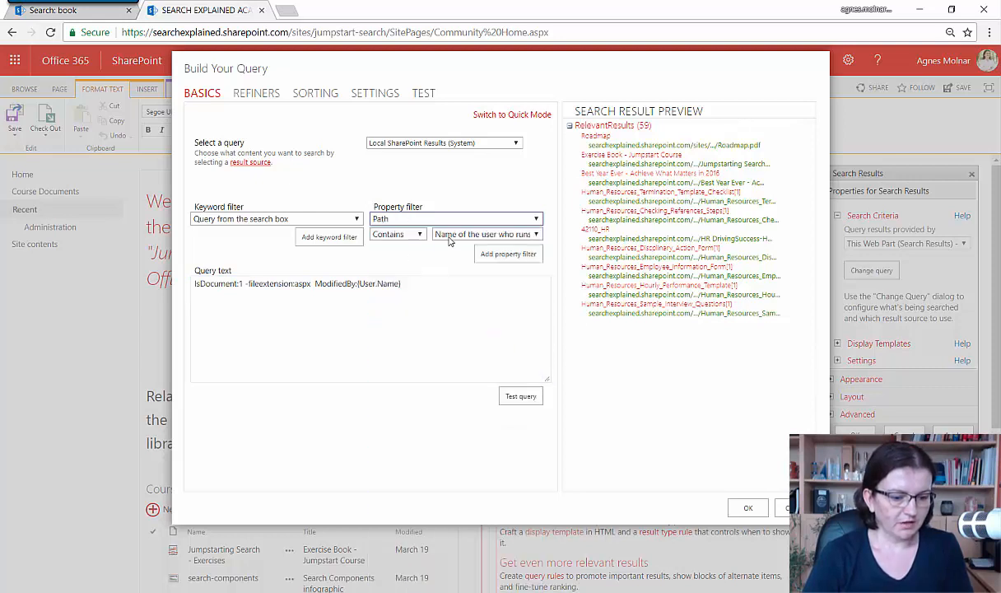
{"action": "left_click", "coordinate": [449, 235]}
{"action": "left_click", "coordinate": [469, 296]}
{"action": "left_click", "coordinate": [508, 254]}
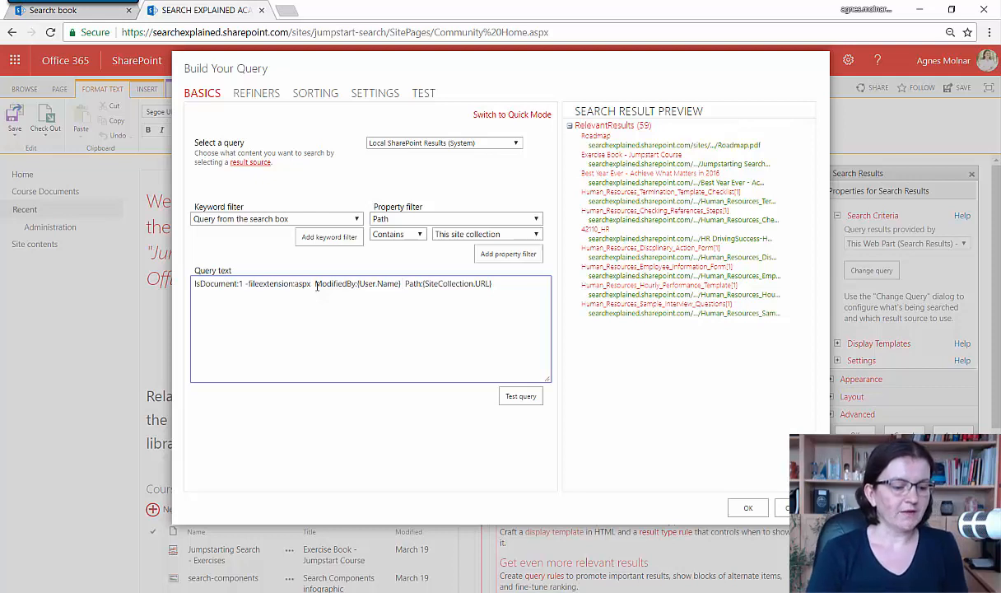
Step: Delete ModifiedBy:{User.Name} and Path:{SiteCollection.URL} from the query text, keeping IsDocument:1 -fileextension:aspx, and test the query
{"action": "key", "text": "Left"}
{"action": "key", "text": "Left"}
{"action": "key", "text": "Left"}
{"action": "key", "text": "Left"}
{"action": "key", "text": "Left"}
{"action": "key", "text": "Left"}
{"action": "key", "text": "Left"}
{"action": "key", "text": "Left"}
{"action": "key", "text": "Left"}
{"action": "key", "text": "Left"}
{"action": "key", "text": "Left"}
{"action": "key", "text": "Left"}
{"action": "key", "text": "Left"}
{"action": "key", "text": "Left"}
{"action": "key", "text": "Left"}
{"action": "key", "text": "Left"}
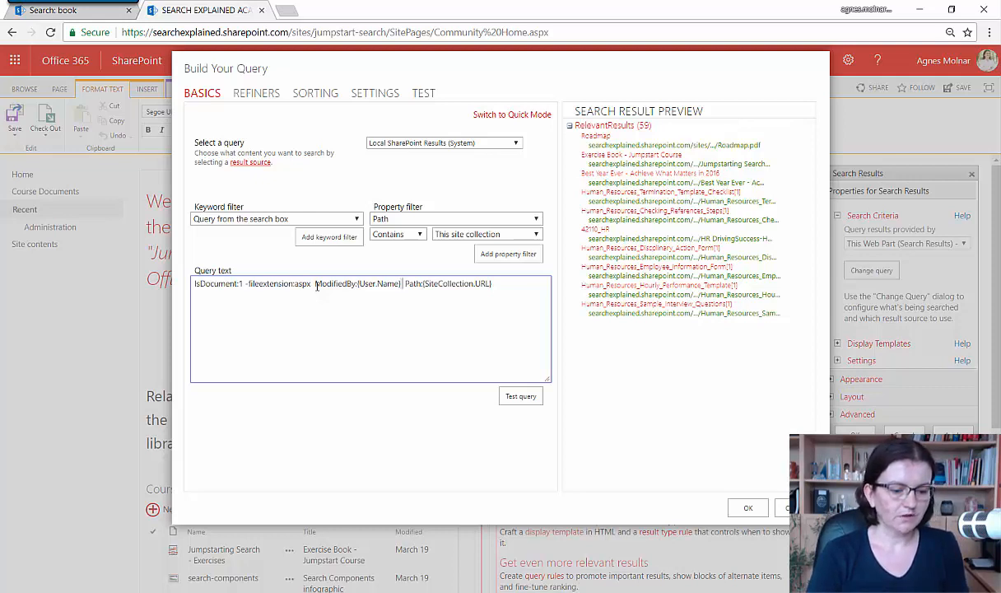
{"action": "key", "text": "Left"}
{"action": "key", "text": "Left"}
{"action": "key", "text": "Left"}
{"action": "key", "text": "Left"}
{"action": "key", "text": "Left"}
{"action": "key", "text": "Left"}
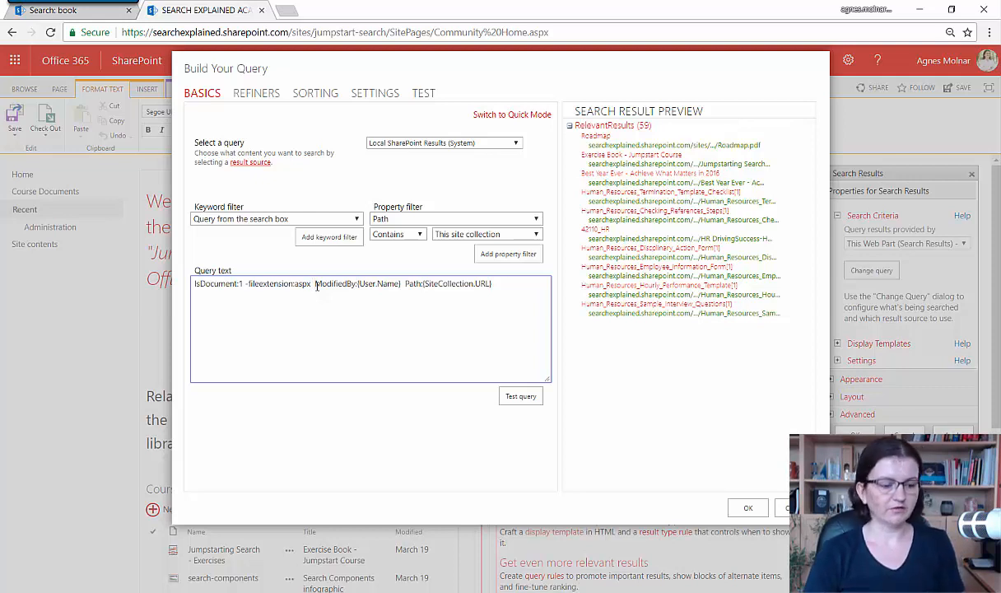
{"action": "left_click", "coordinate": [518, 286], "text": "shift"}
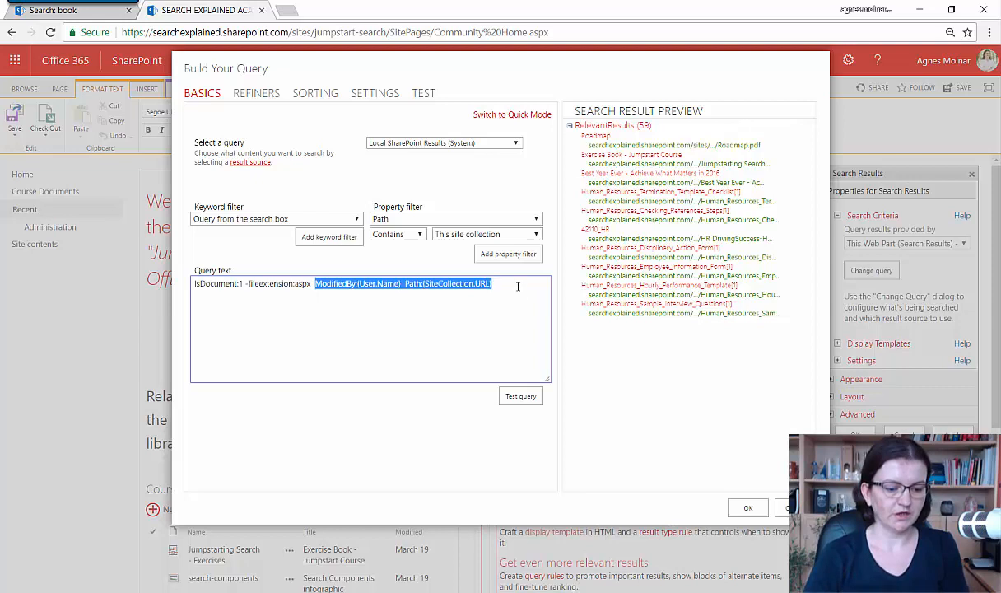
{"action": "key", "text": "Delete"}
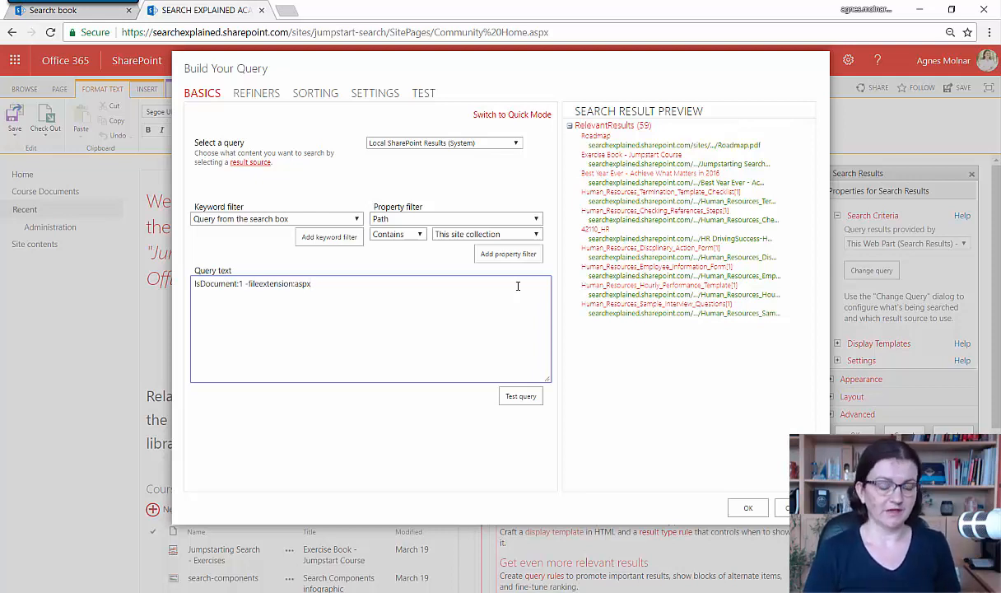
{"action": "left_click", "coordinate": [520, 397]}
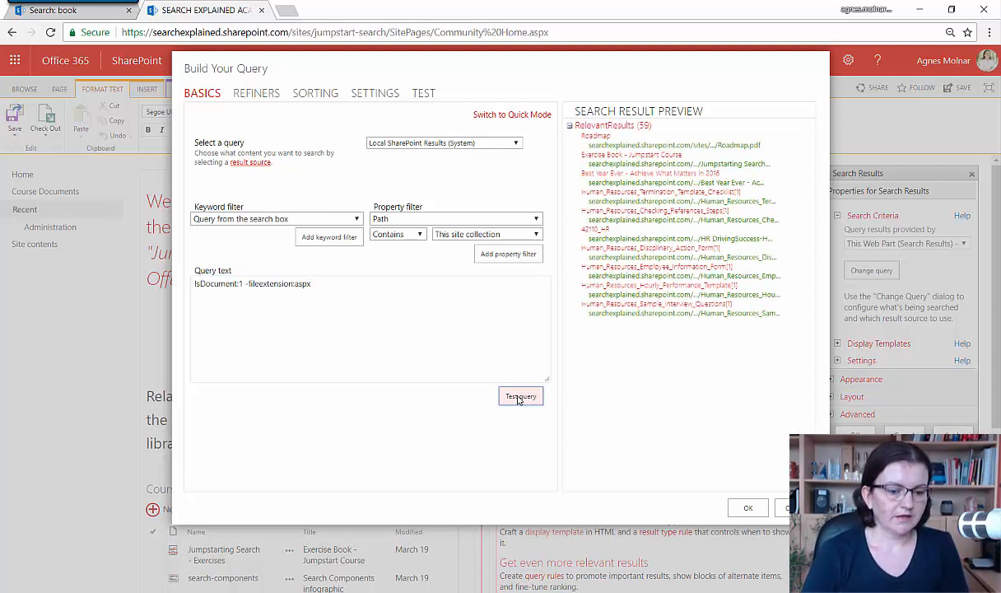
Step: Sort the query results by LastModifiedTime in descending order and apply the query changes
{"action": "left_click", "coordinate": [313, 94]}
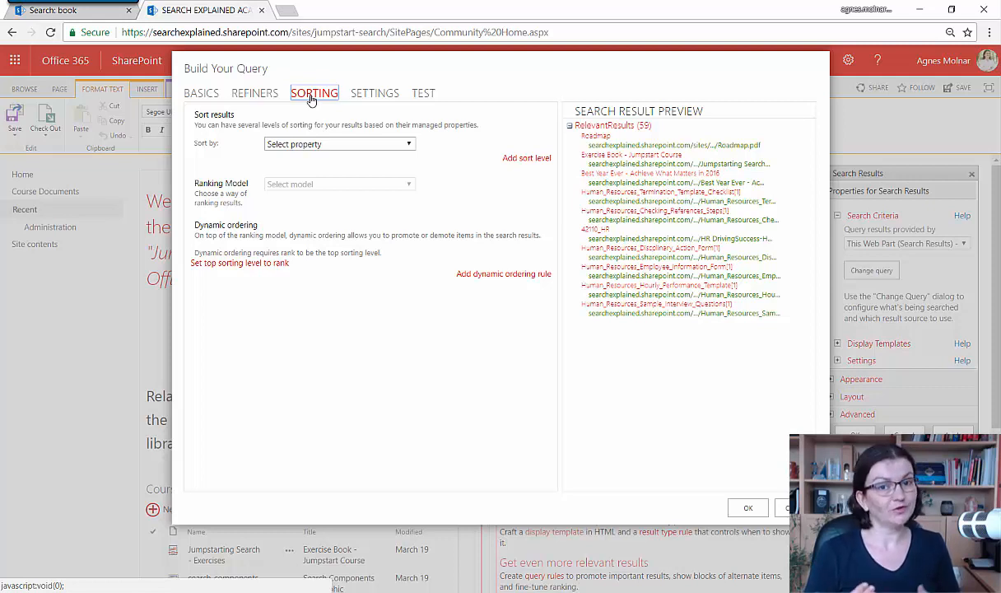
{"action": "left_click", "coordinate": [321, 145]}
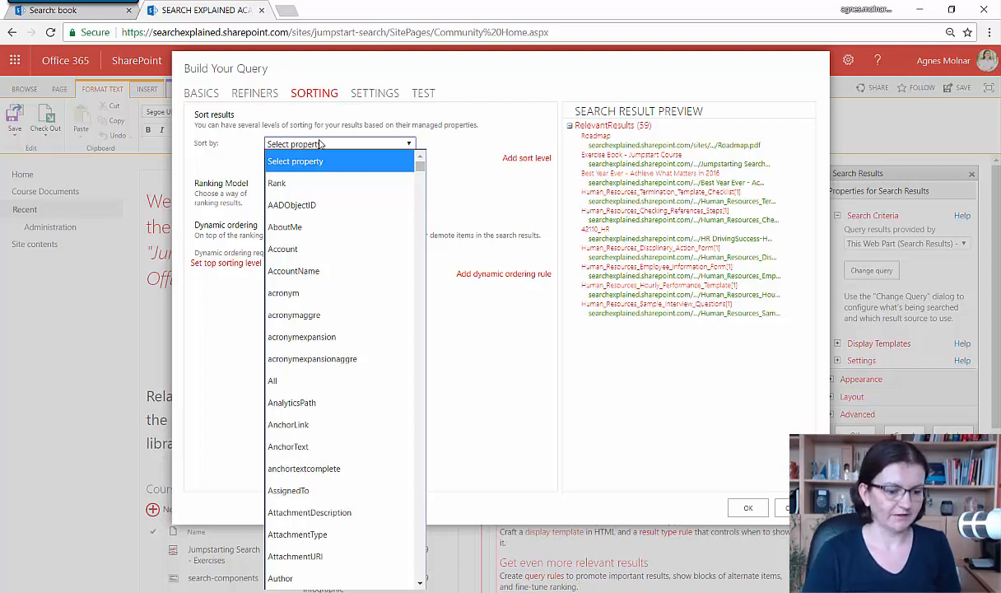
{"action": "type", "text": "language"}
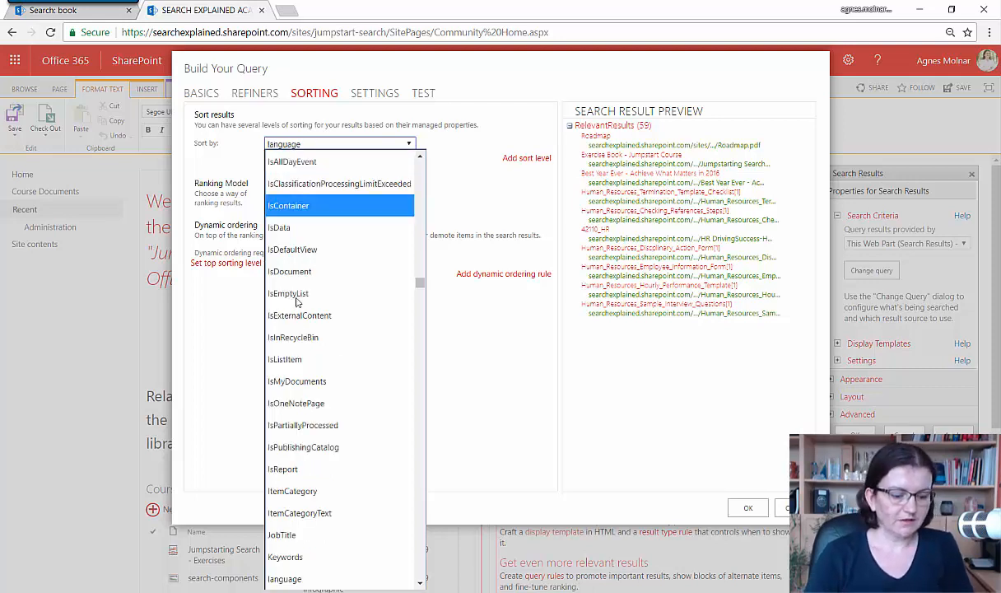
{"action": "scroll", "coordinate": [303, 328], "scroll_direction": "down", "scroll_amount": 3}
{"action": "scroll", "coordinate": [303, 328], "scroll_direction": "down", "scroll_amount": 3}
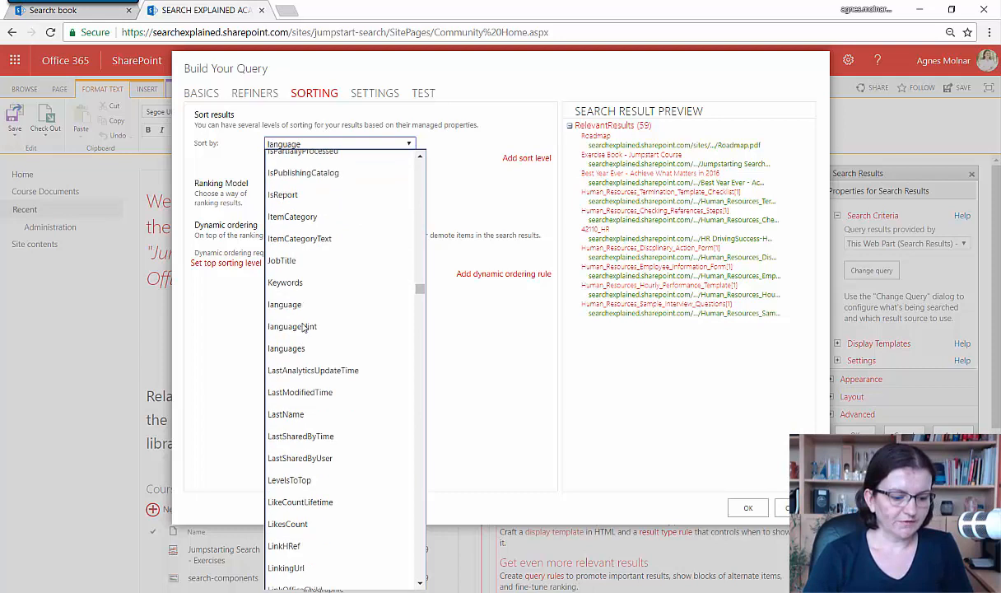
{"action": "left_click", "coordinate": [307, 393]}
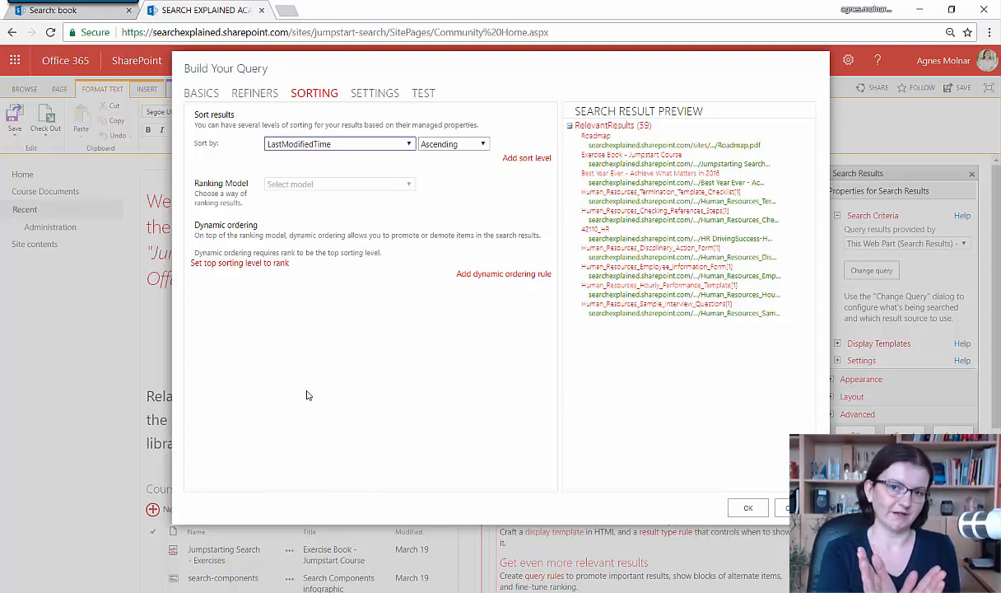
{"action": "left_click", "coordinate": [421, 145]}
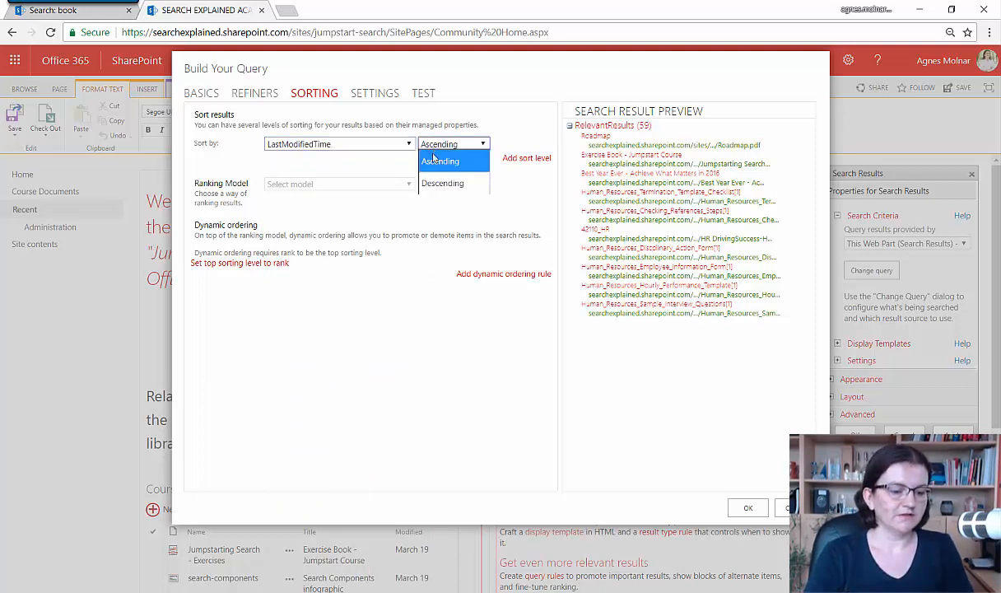
{"action": "left_click", "coordinate": [434, 183]}
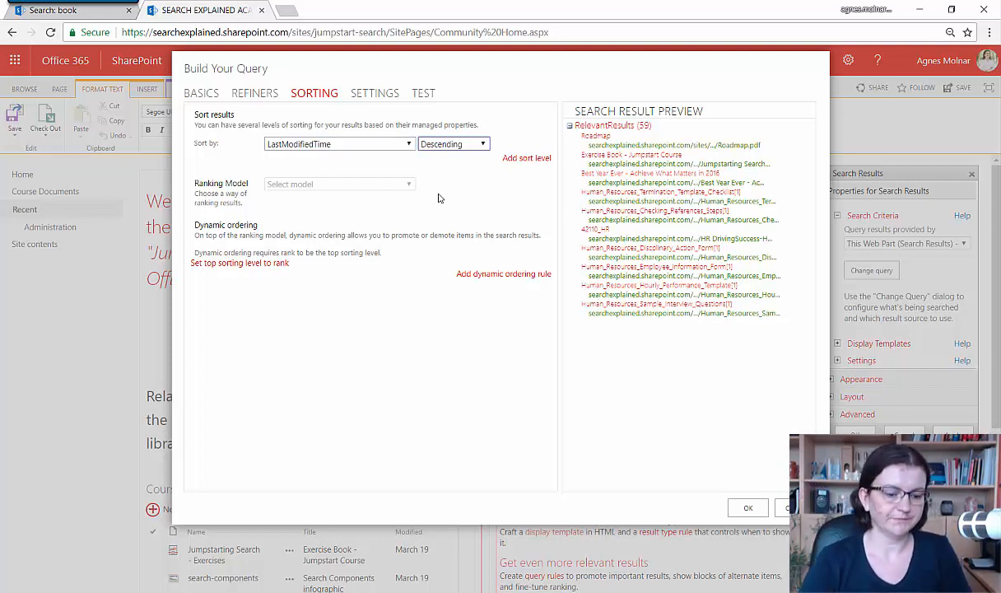
{"action": "left_click", "coordinate": [757, 510]}
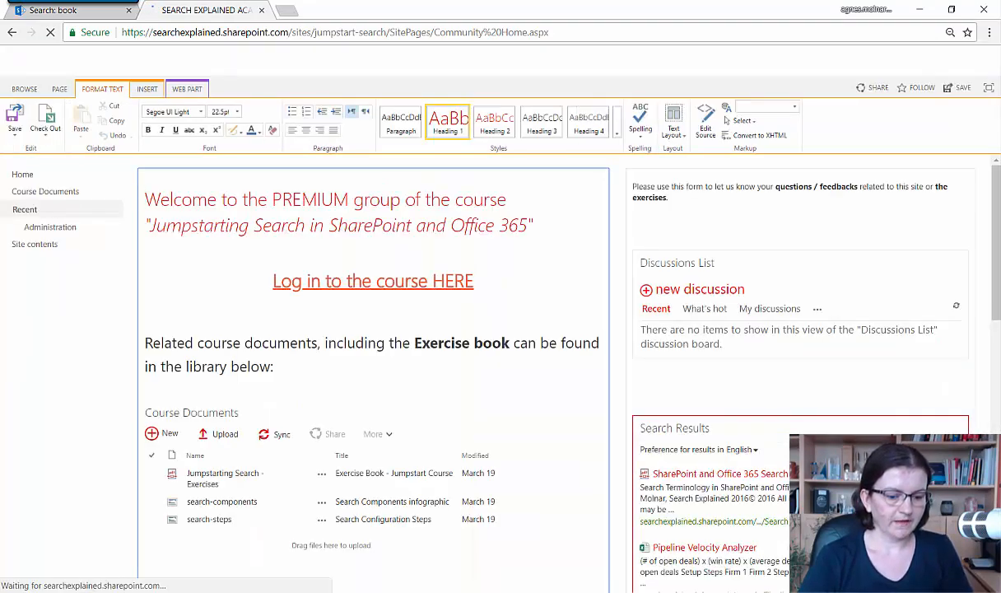
Step: Open the Search Results web part's properties for editing and expand its Settings section
{"action": "scroll", "coordinate": [949, 418], "scroll_direction": "down", "scroll_amount": 2}
{"action": "scroll", "coordinate": [949, 418], "scroll_direction": "down", "scroll_amount": 2}
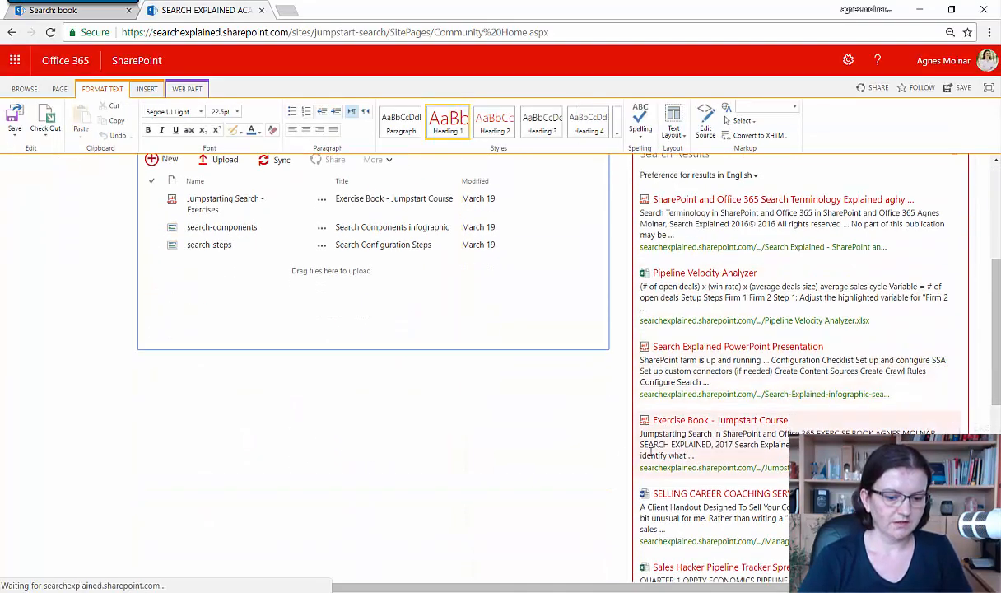
{"action": "scroll", "coordinate": [552, 460], "scroll_direction": "down", "scroll_amount": 3}
{"action": "scroll", "coordinate": [552, 459], "scroll_direction": "down", "scroll_amount": 4}
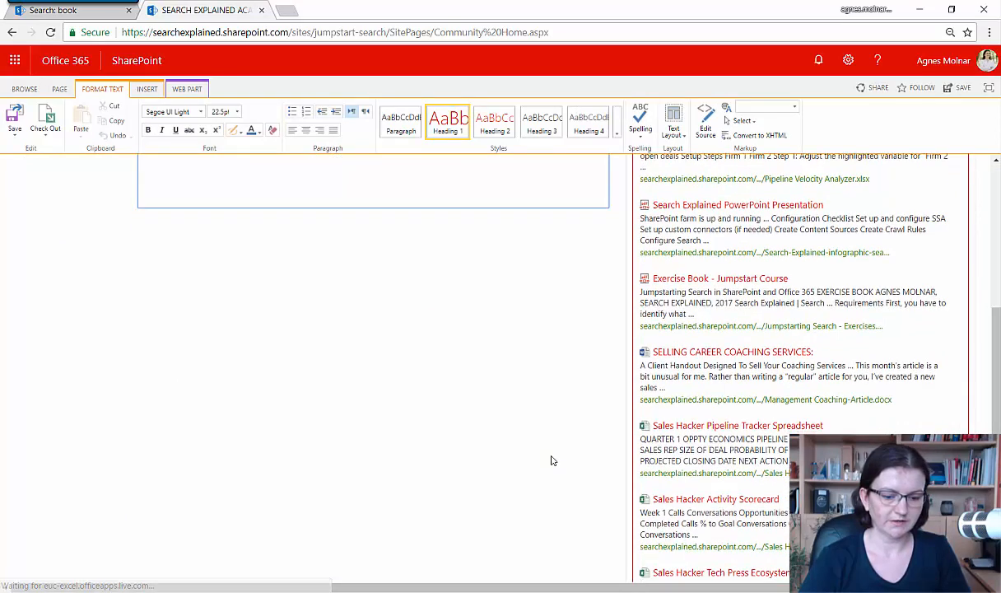
{"action": "scroll", "coordinate": [552, 459], "scroll_direction": "up", "scroll_amount": 6}
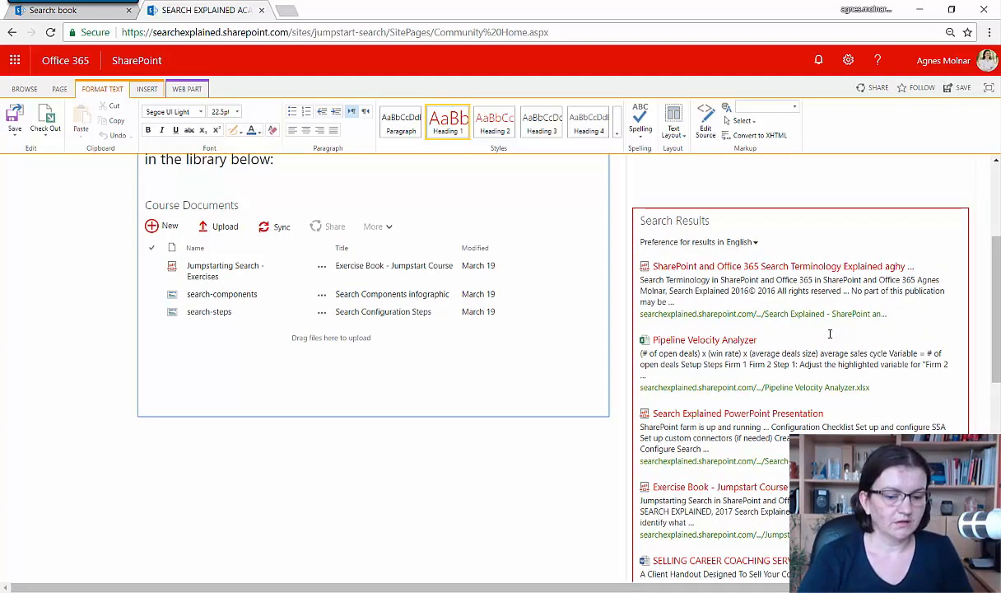
{"action": "left_click", "coordinate": [944, 221]}
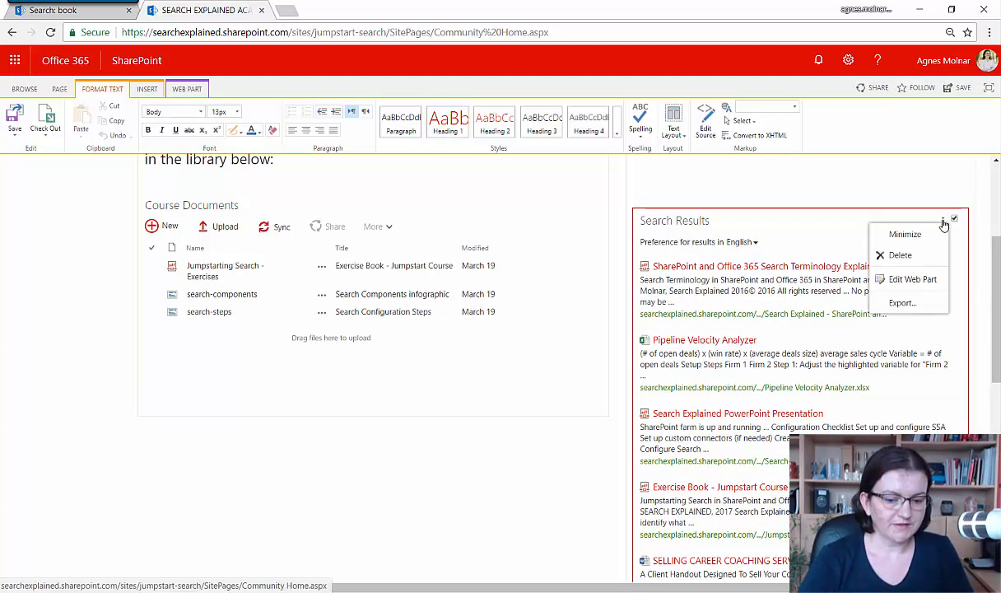
{"action": "left_click", "coordinate": [925, 280]}
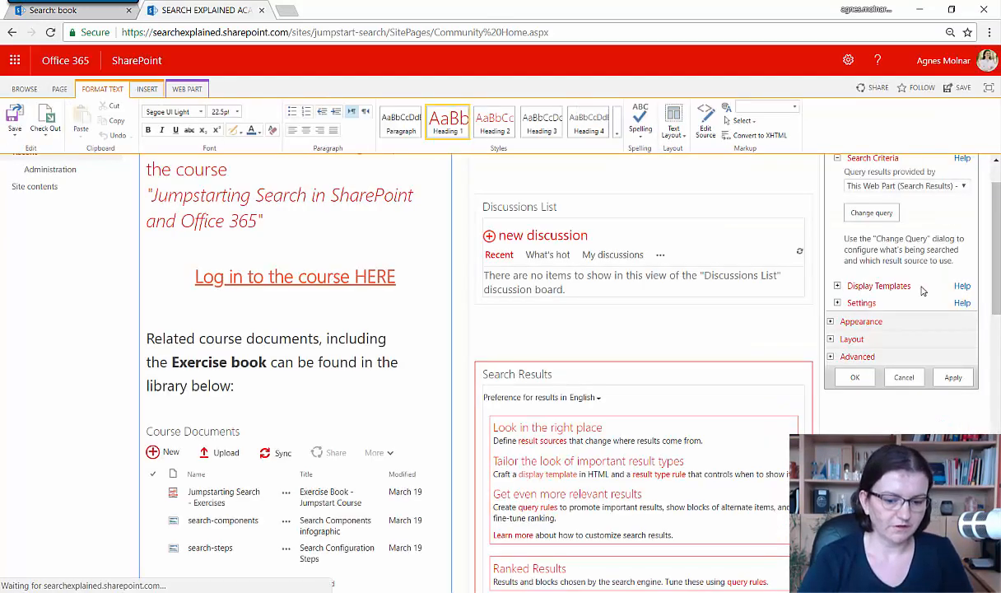
{"action": "left_click", "coordinate": [838, 303]}
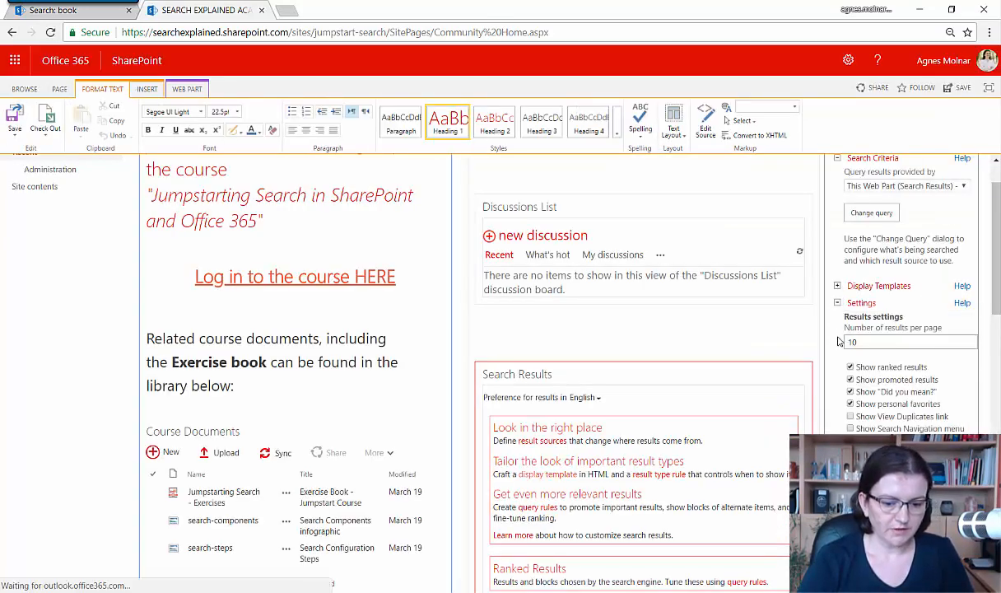
Step: Turn off the advanced link, the "Did you mean?" suggestions and the promoted results in the web part's settings
{"action": "scroll", "coordinate": [835, 349], "scroll_direction": "down", "scroll_amount": 2}
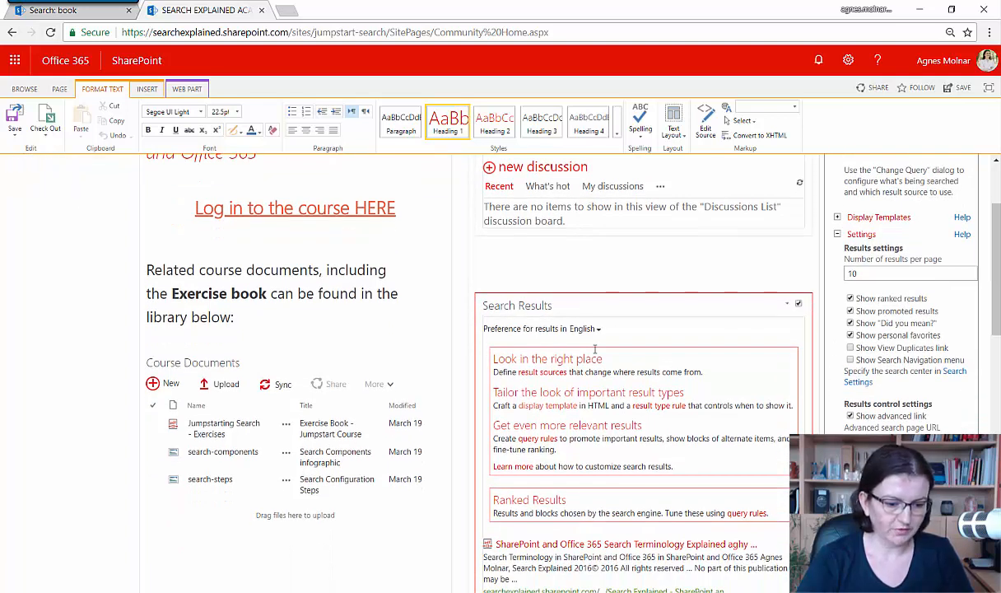
{"action": "left_click_drag", "start_coordinate": [484, 327], "coordinate": [610, 331]}
{"action": "left_click", "coordinate": [618, 332]}
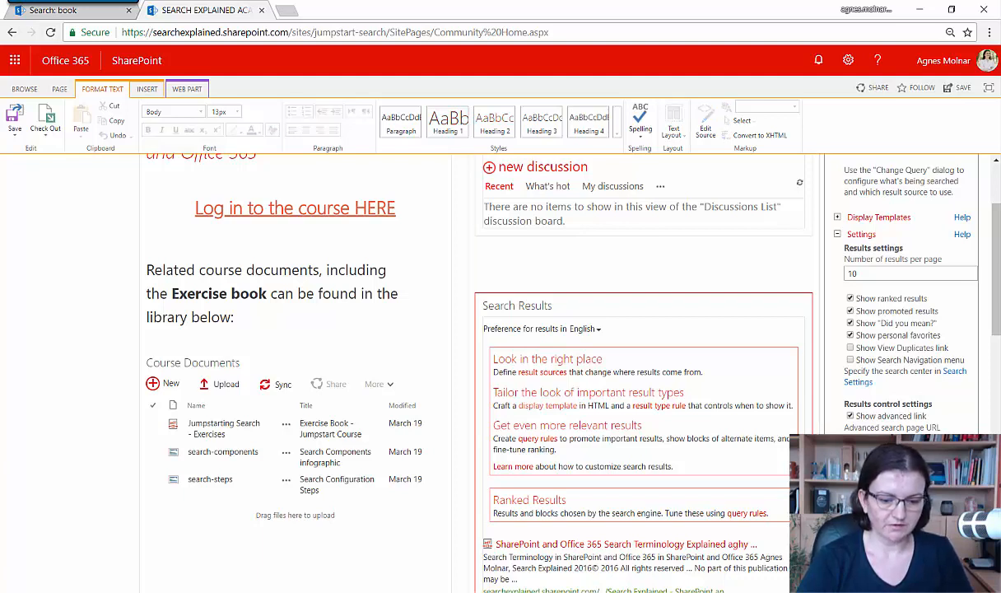
{"action": "left_click", "coordinate": [882, 418]}
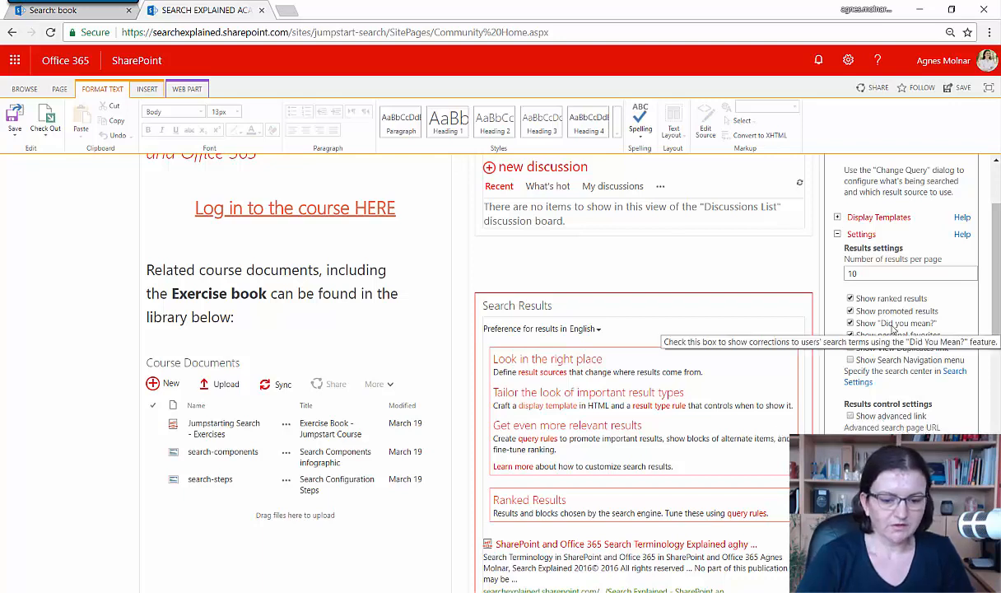
{"action": "left_click", "coordinate": [892, 325]}
{"action": "left_click", "coordinate": [893, 313]}
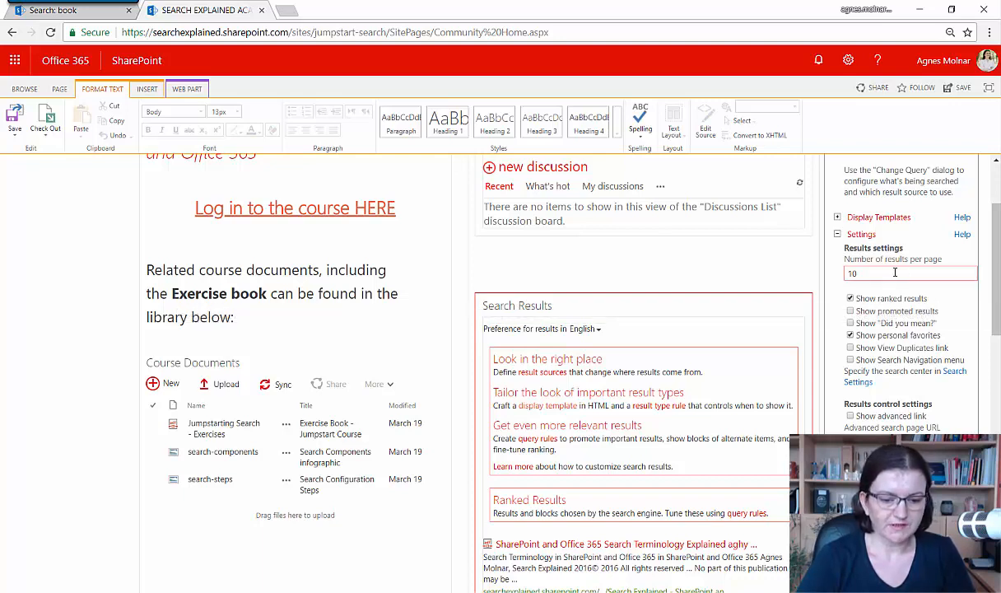
Step: Set the number of results per page to 5, apply the web part settings and check the results list
{"action": "left_click", "coordinate": [869, 275]}
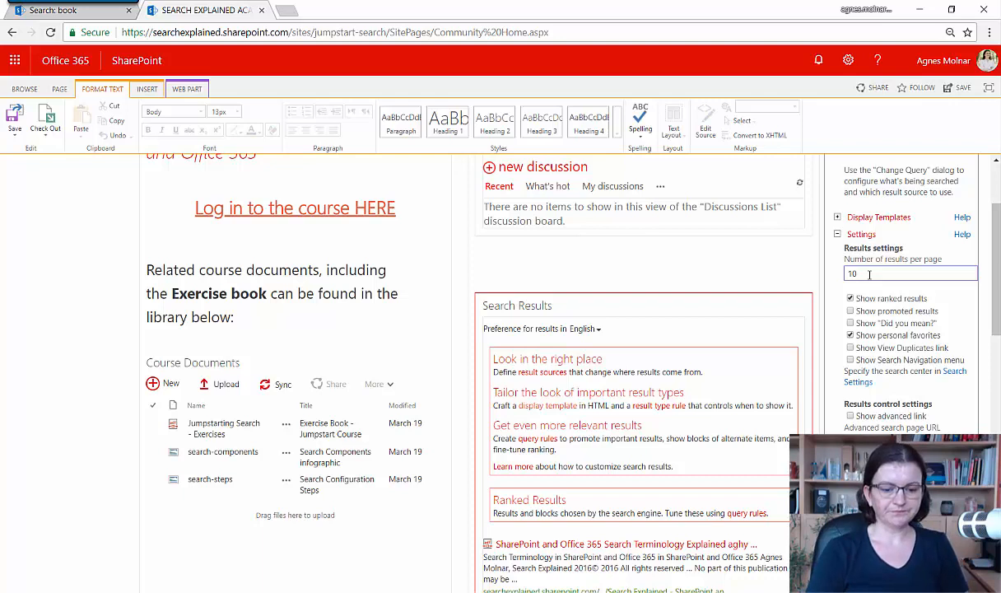
{"action": "key", "text": "BackSpace"}
{"action": "key", "text": "BackSpace"}
{"action": "type", "text": "5"}
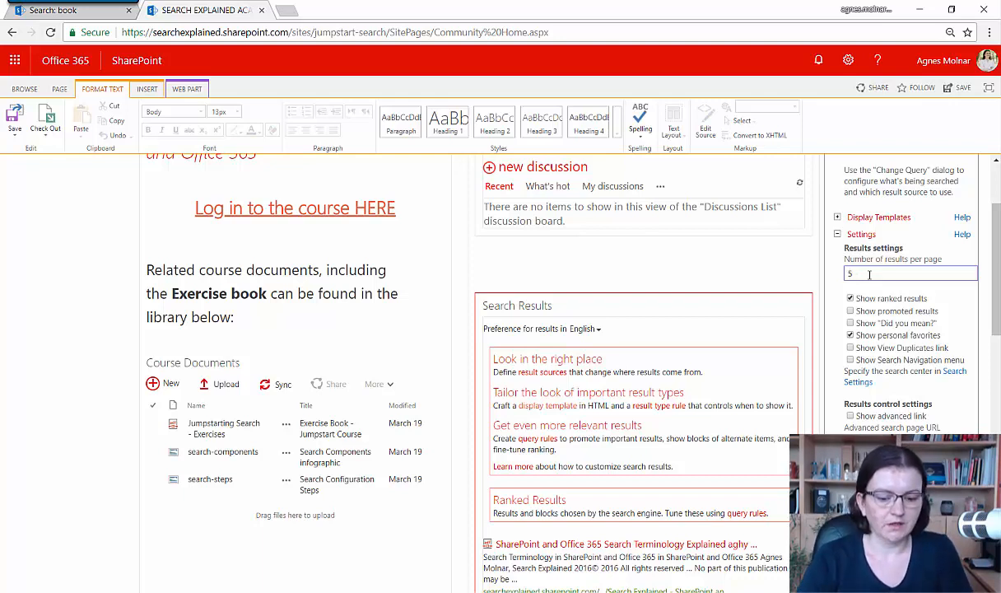
{"action": "scroll", "coordinate": [869, 274], "scroll_direction": "down", "scroll_amount": 3}
{"action": "left_click", "coordinate": [855, 430]}
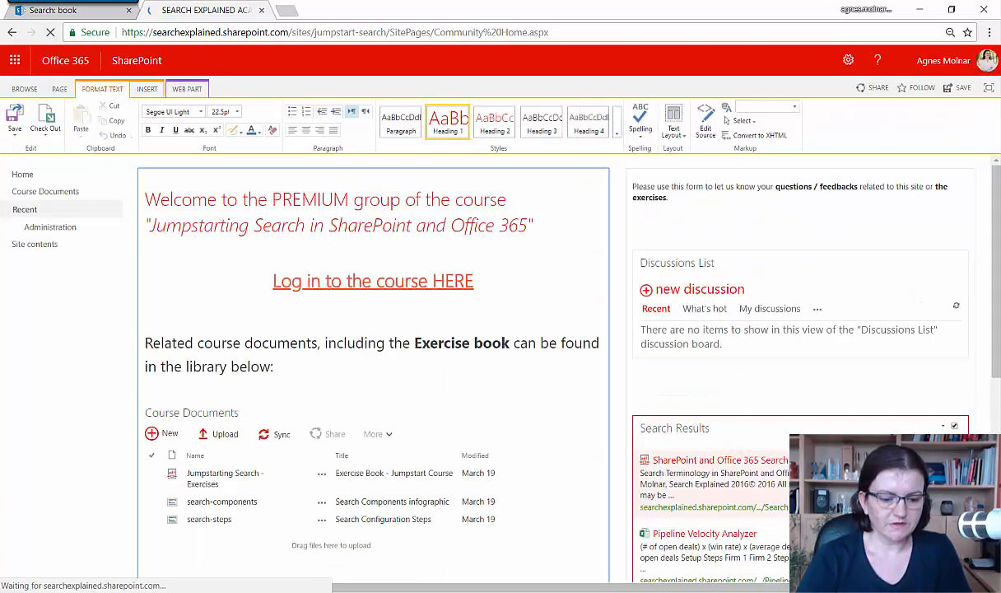
{"action": "scroll", "coordinate": [854, 453], "scroll_direction": "down", "scroll_amount": 5}
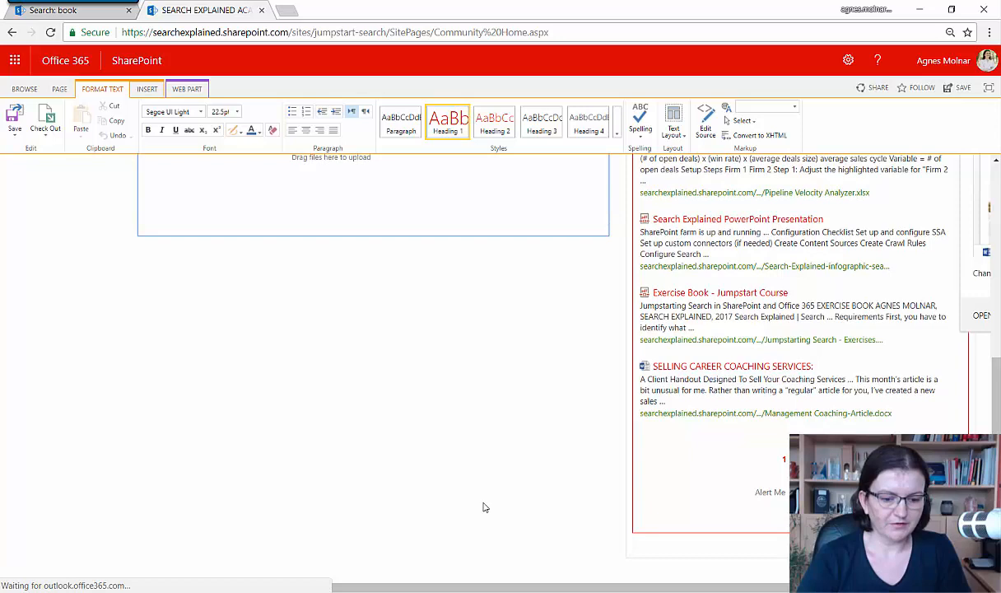
{"action": "scroll", "coordinate": [484, 502], "scroll_direction": "up", "scroll_amount": 2}
{"action": "scroll", "coordinate": [484, 503], "scroll_direction": "down", "scroll_amount": 2}
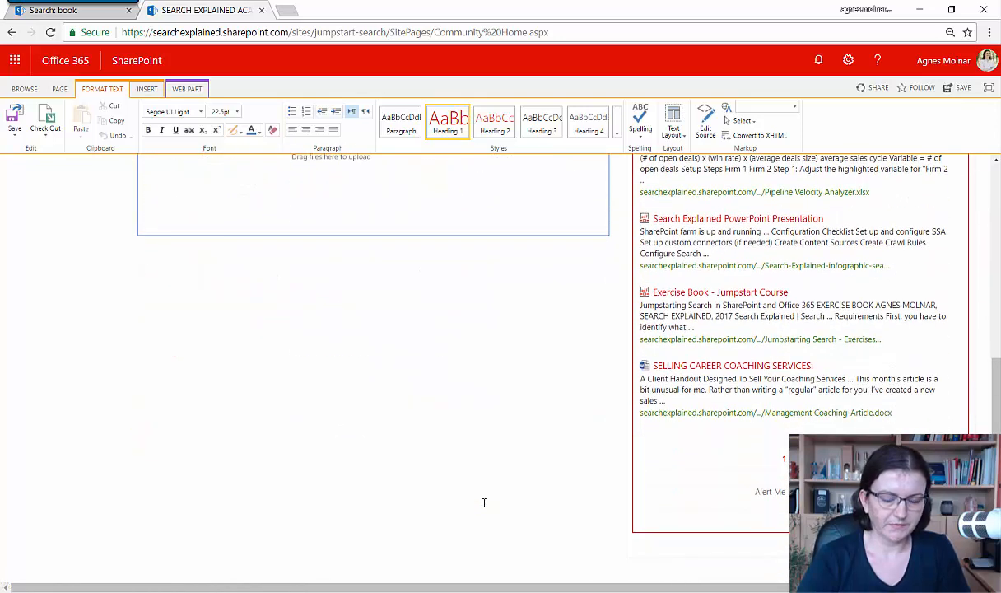
{"action": "scroll", "coordinate": [484, 502], "scroll_direction": "up", "scroll_amount": 1}
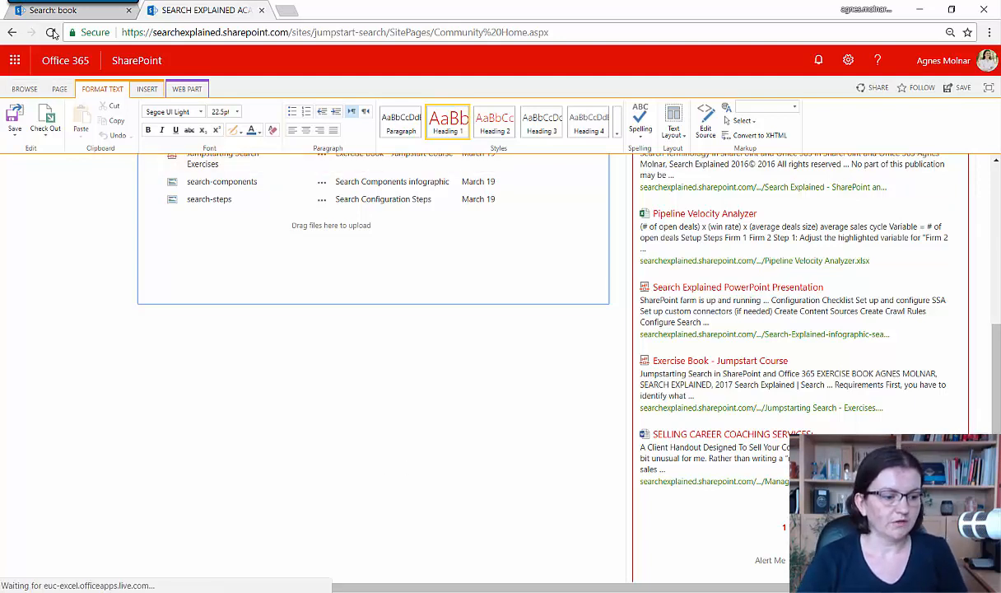
Step: Look at the Documents LIST results on the book search page, and open the Search Results web part's display template settings on the community home page
{"action": "left_click", "coordinate": [53, 11]}
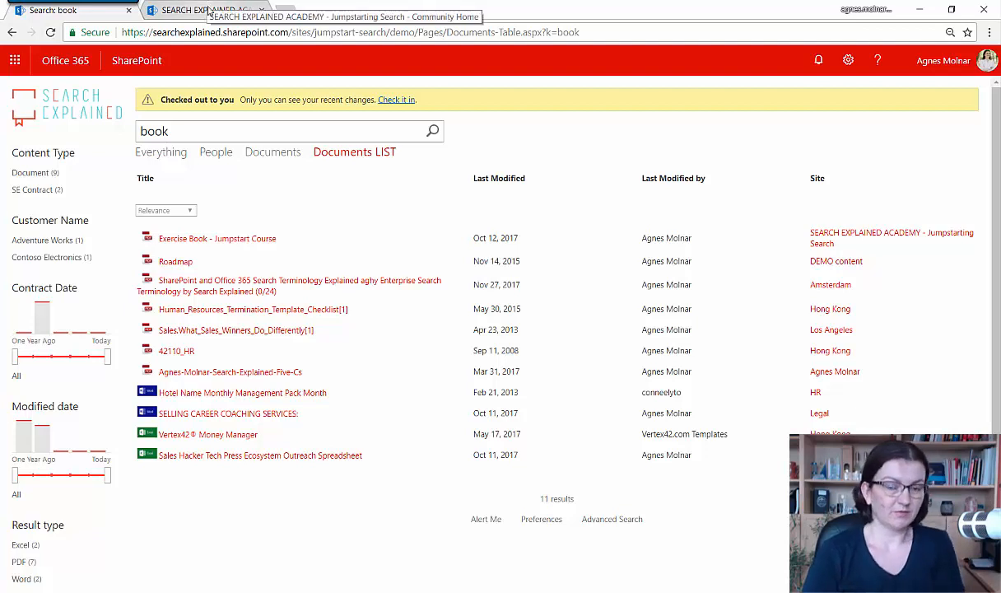
{"action": "left_click", "coordinate": [210, 11]}
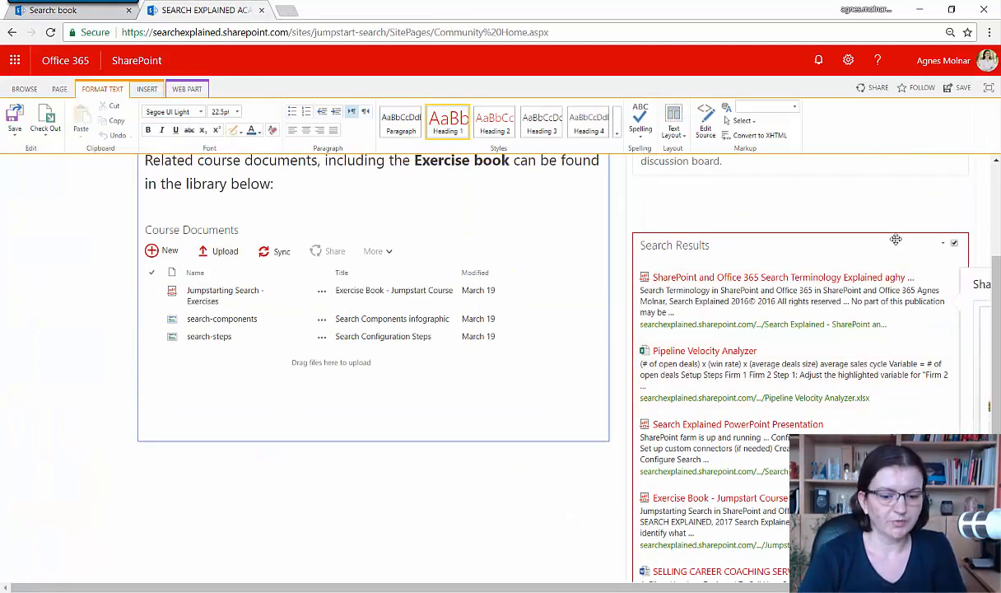
{"action": "left_click", "coordinate": [943, 247]}
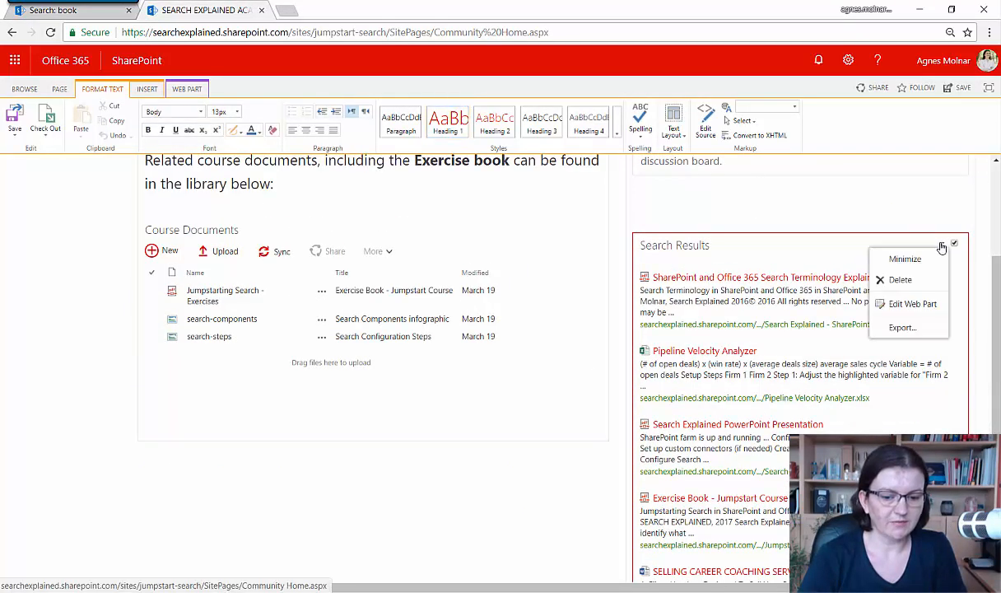
{"action": "left_click", "coordinate": [923, 304]}
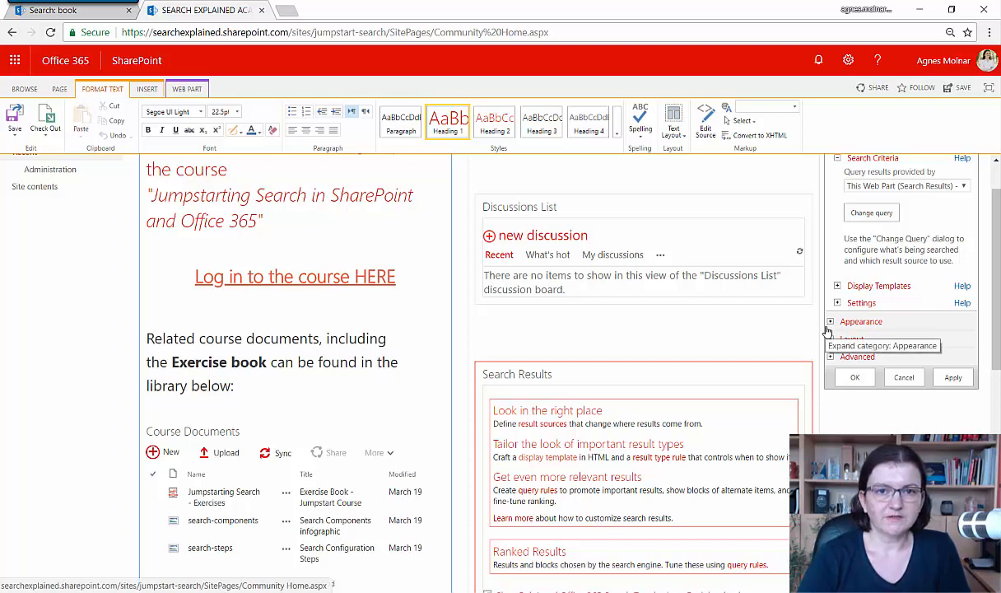
{"action": "left_click", "coordinate": [837, 285]}
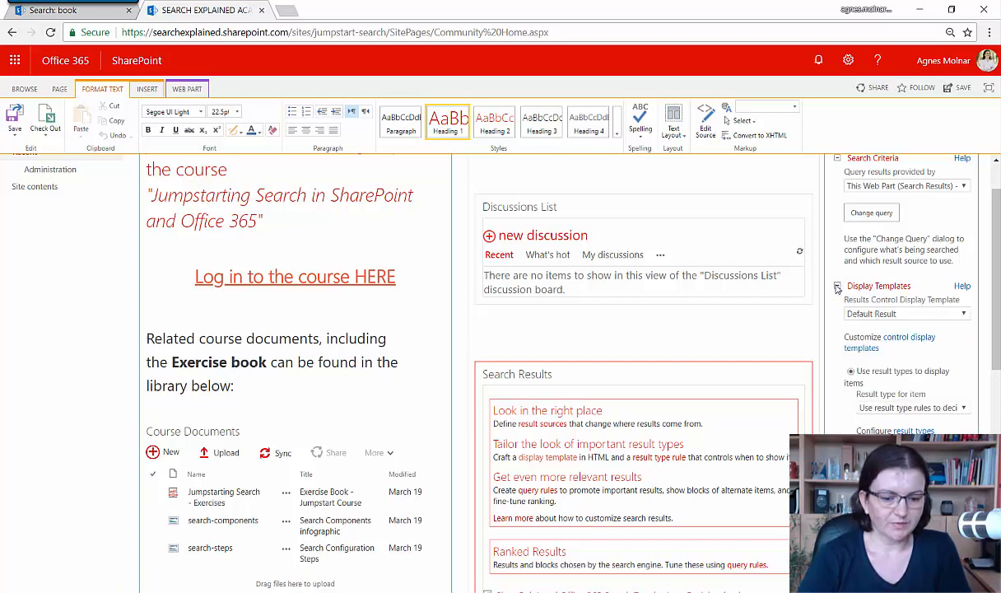
Step: Set the web part to use a single template with the JUMPSTART Documents - Table item display template, and confirm the web part settings
{"action": "scroll", "coordinate": [840, 296], "scroll_direction": "down", "scroll_amount": 3}
{"action": "left_click", "coordinate": [851, 318]}
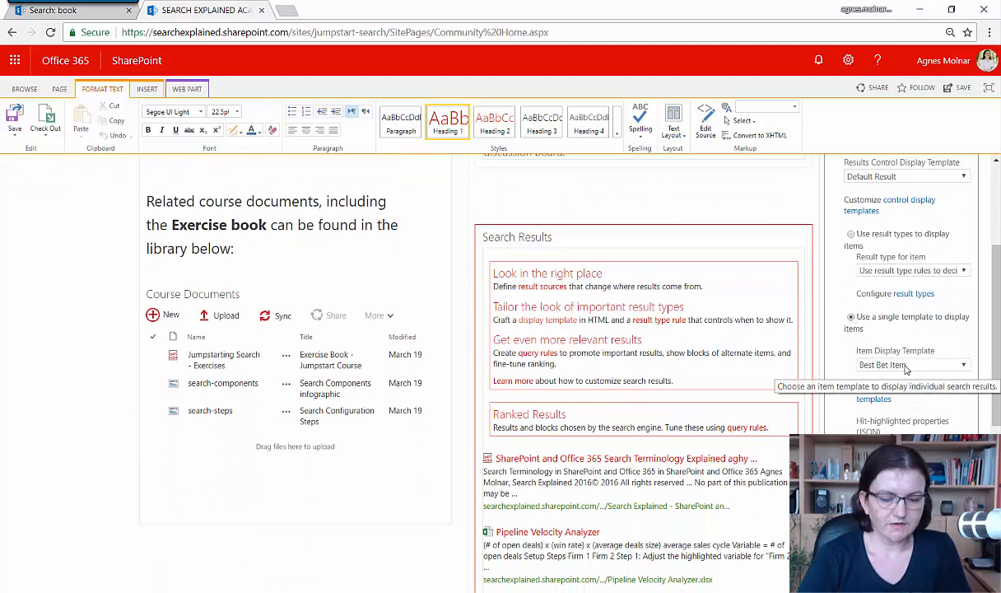
{"action": "left_click", "coordinate": [906, 366]}
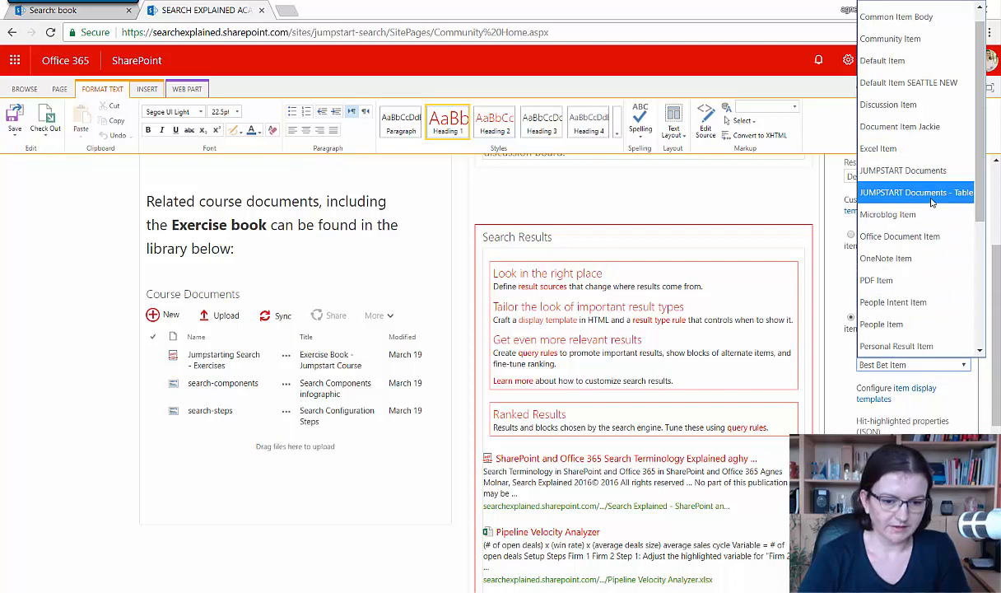
{"action": "left_click", "coordinate": [931, 202]}
{"action": "scroll", "coordinate": [891, 384], "scroll_direction": "down", "scroll_amount": 2}
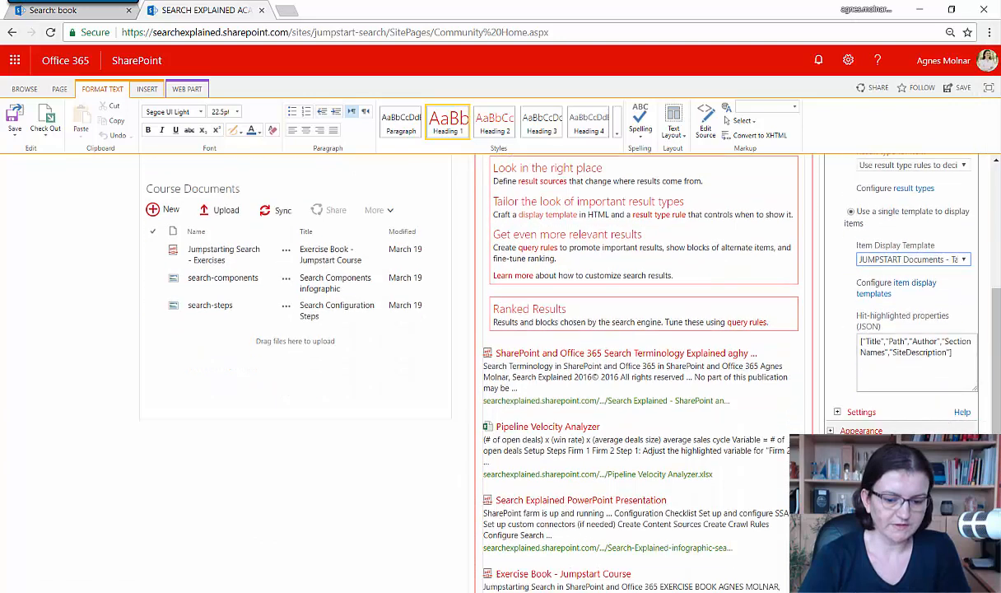
{"action": "left_click", "coordinate": [860, 461]}
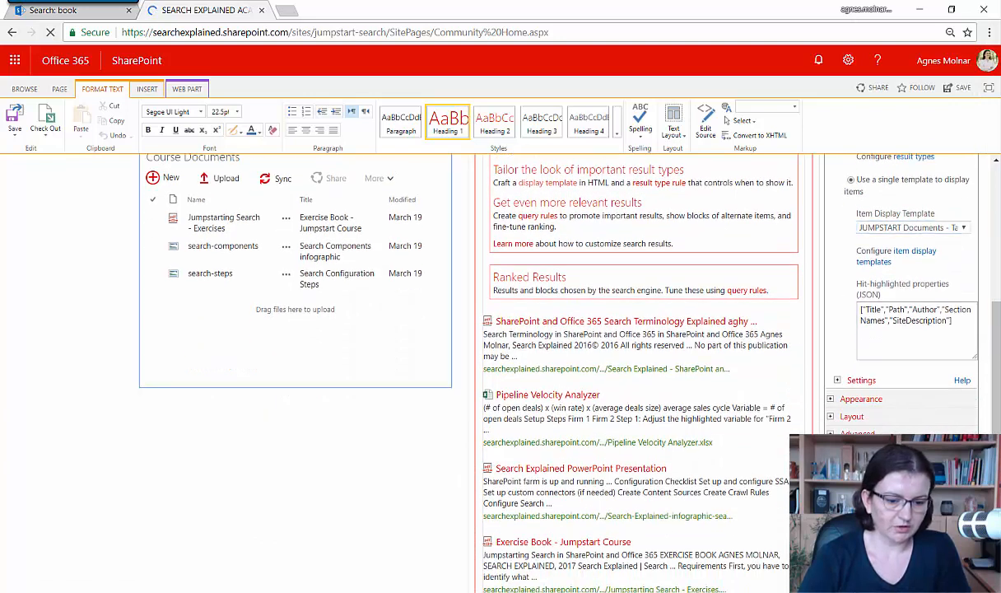
Step: Save the community home page and review how the document results are laid out on it
{"action": "left_click", "coordinate": [14, 118]}
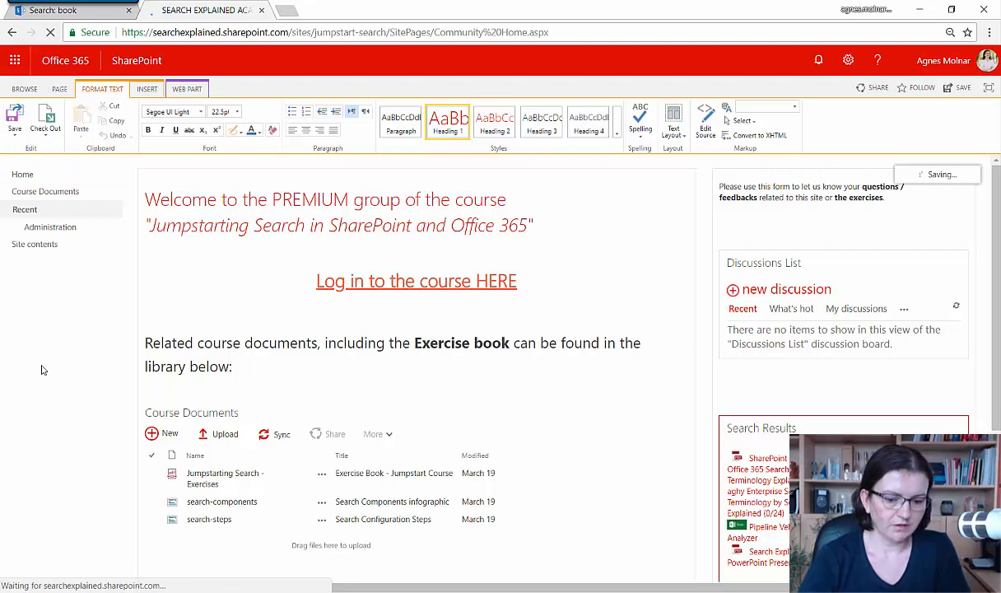
{"action": "scroll", "coordinate": [54, 362], "scroll_direction": "down", "scroll_amount": 2}
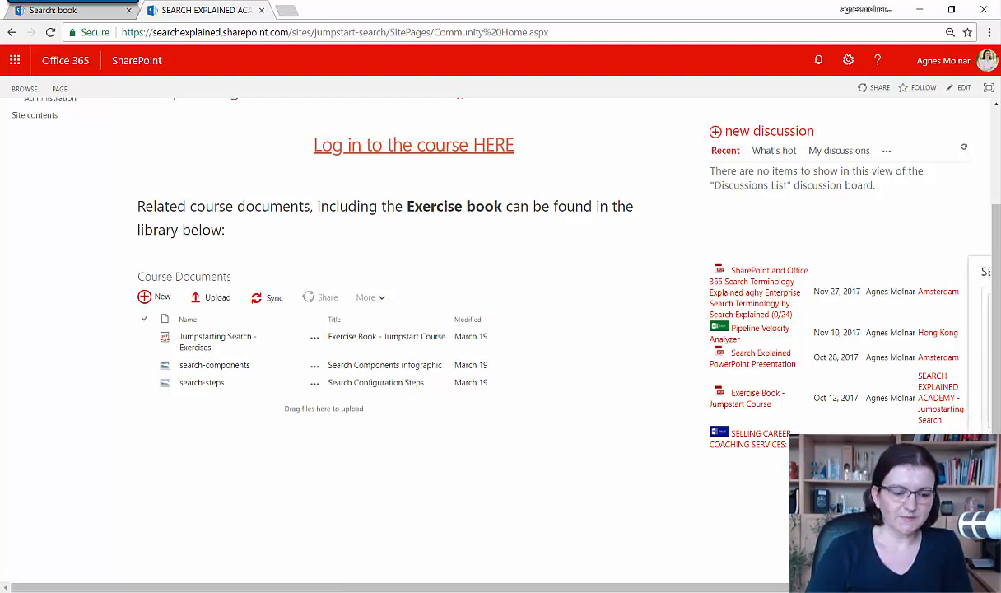
{"action": "scroll", "coordinate": [847, 432], "scroll_direction": "up", "scroll_amount": 3}
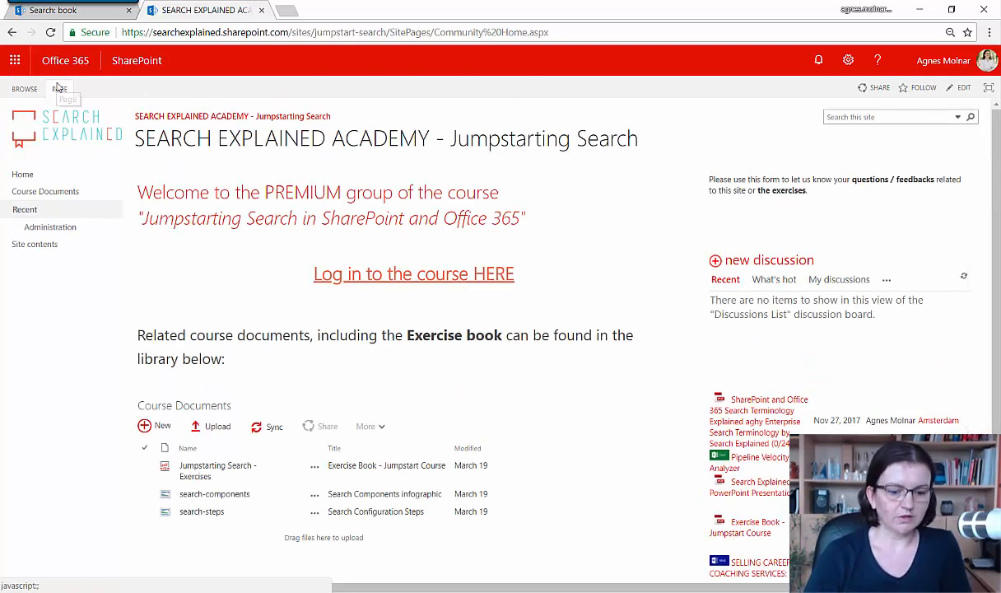